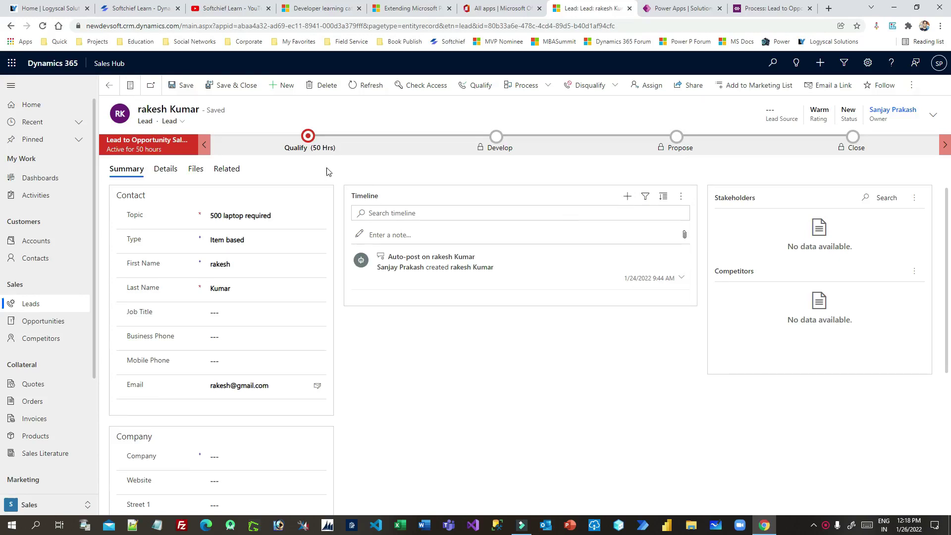
Step: Open the Qualify stage of the lead's business process flow and examine its data fields
{"action": "left_click", "coordinate": [307, 136]}
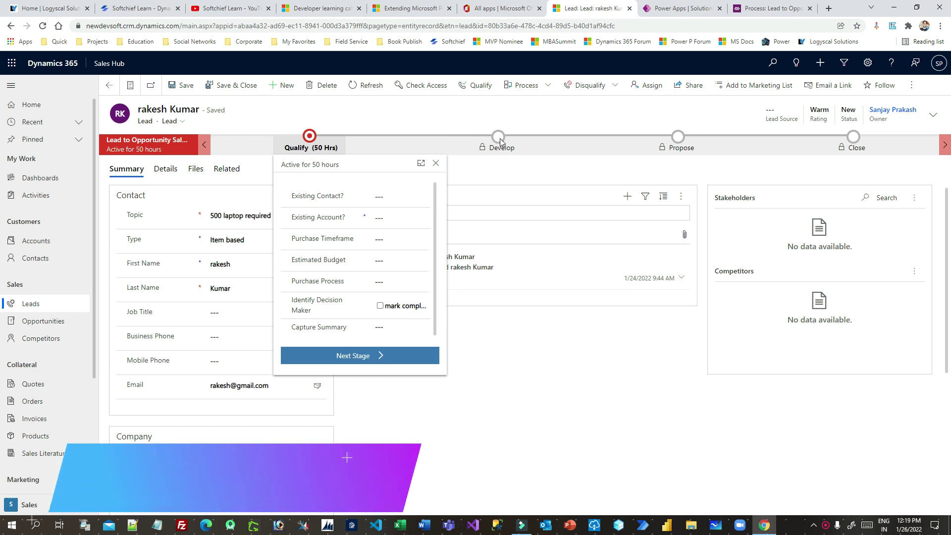
{"action": "left_click", "coordinate": [495, 325]}
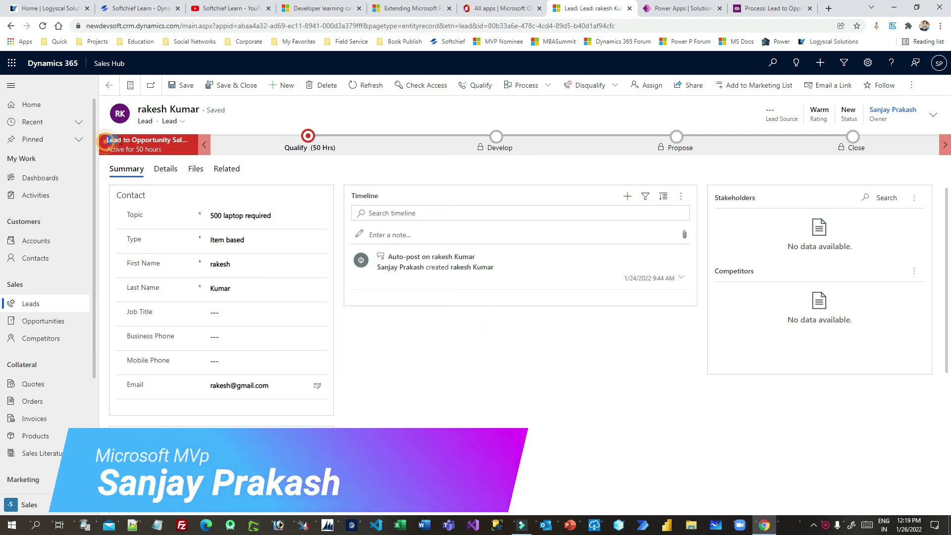
{"action": "left_click_drag", "start_coordinate": [107, 144], "coordinate": [170, 139]}
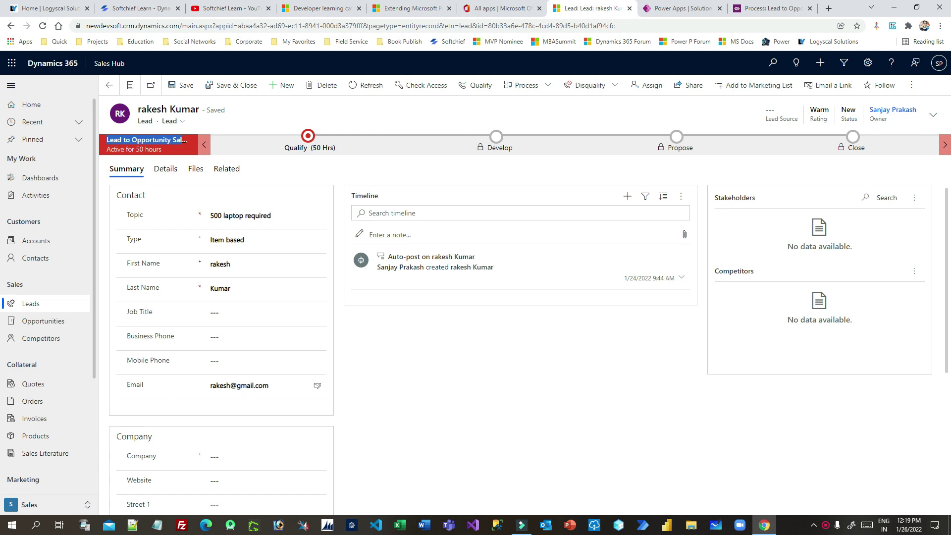
{"action": "left_click", "coordinate": [308, 138]}
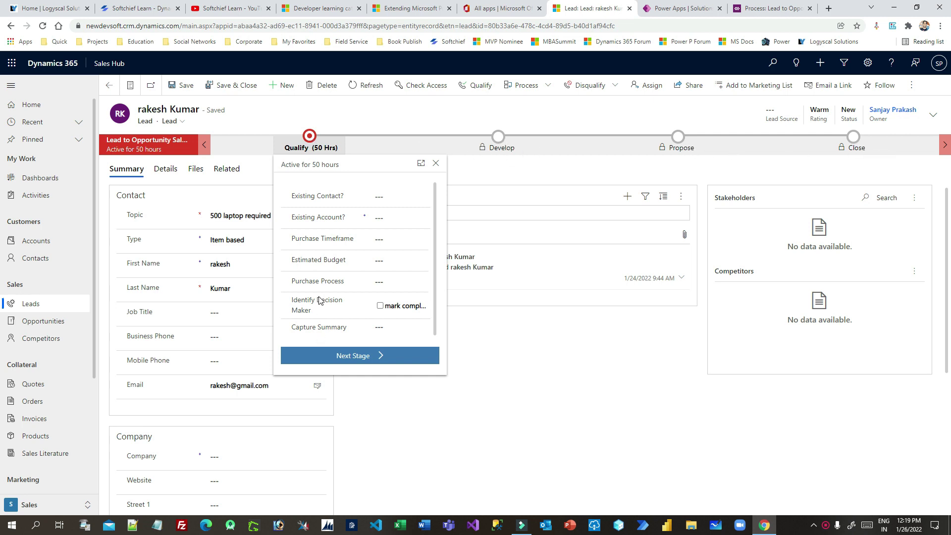
{"action": "left_click", "coordinate": [377, 198]}
{"action": "left_click_drag", "start_coordinate": [291, 197], "coordinate": [340, 197]}
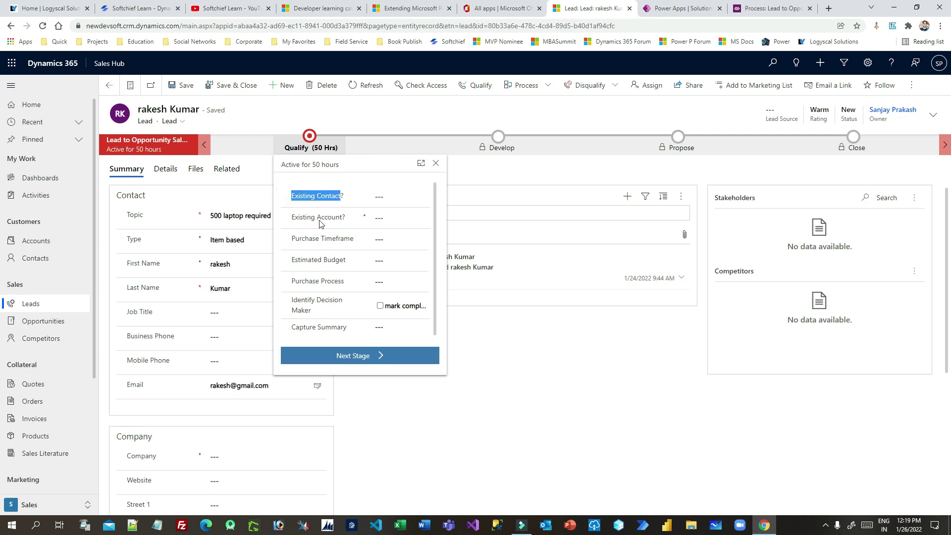
{"action": "left_click_drag", "start_coordinate": [295, 218], "coordinate": [347, 221]}
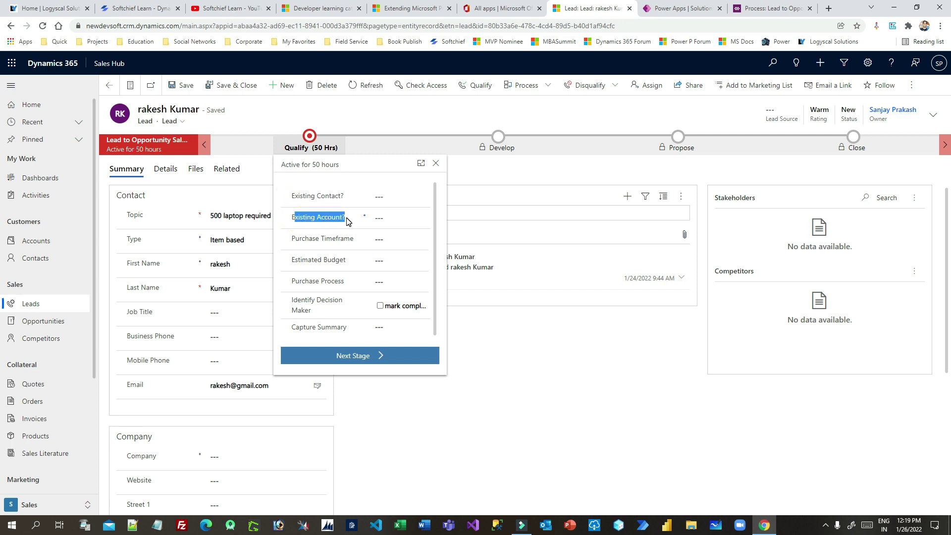
{"action": "left_click_drag", "start_coordinate": [293, 239], "coordinate": [346, 238]}
{"action": "left_click", "coordinate": [346, 238]}
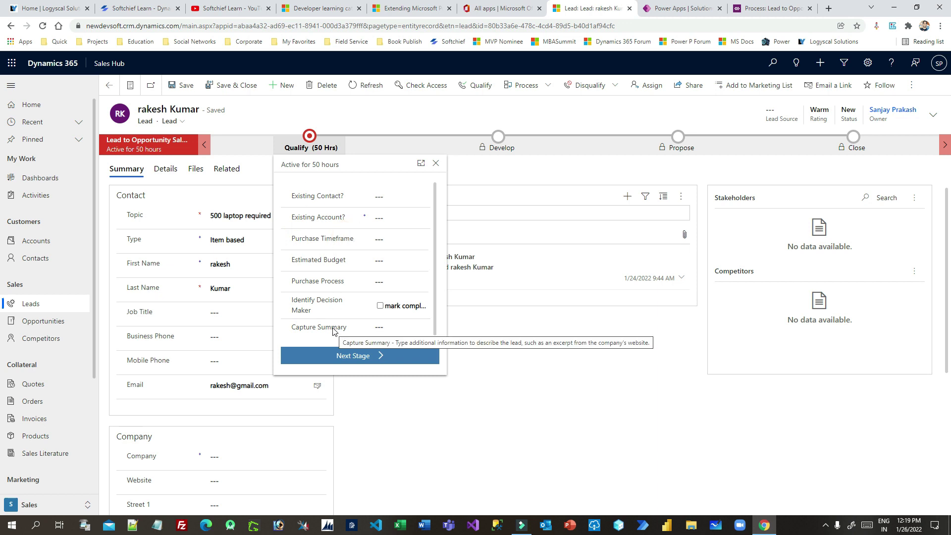
Step: In the Qualify stage, set the existing contact to the recent contact and the existing account to A. Datum
{"action": "left_click", "coordinate": [384, 196]}
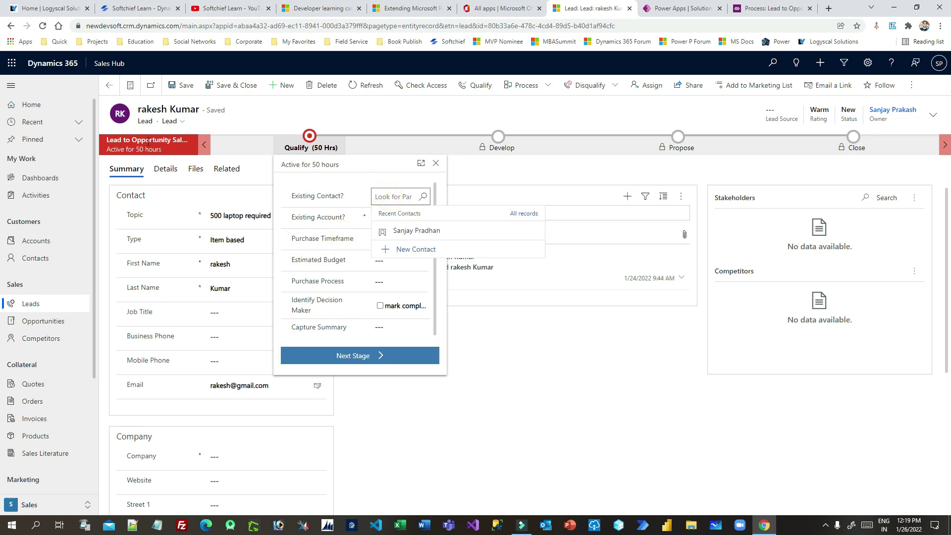
{"action": "left_click", "coordinate": [411, 231]}
{"action": "left_click", "coordinate": [317, 223]}
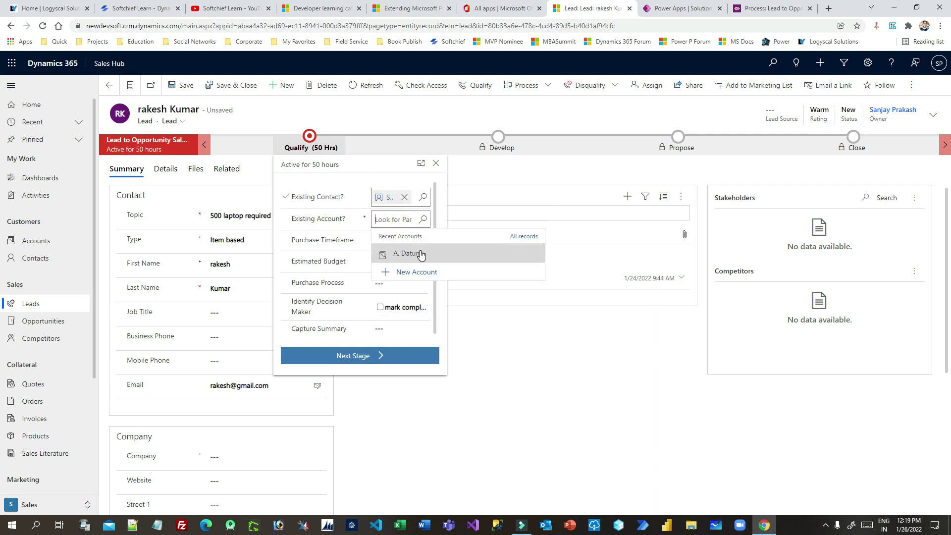
{"action": "left_click", "coordinate": [419, 251]}
Step: Set the Qualify stage's purchase timeframe to Immediate, estimated budget to $5,000.00 and purchase process to Individual
{"action": "left_click", "coordinate": [389, 243]}
{"action": "left_click", "coordinate": [390, 242]}
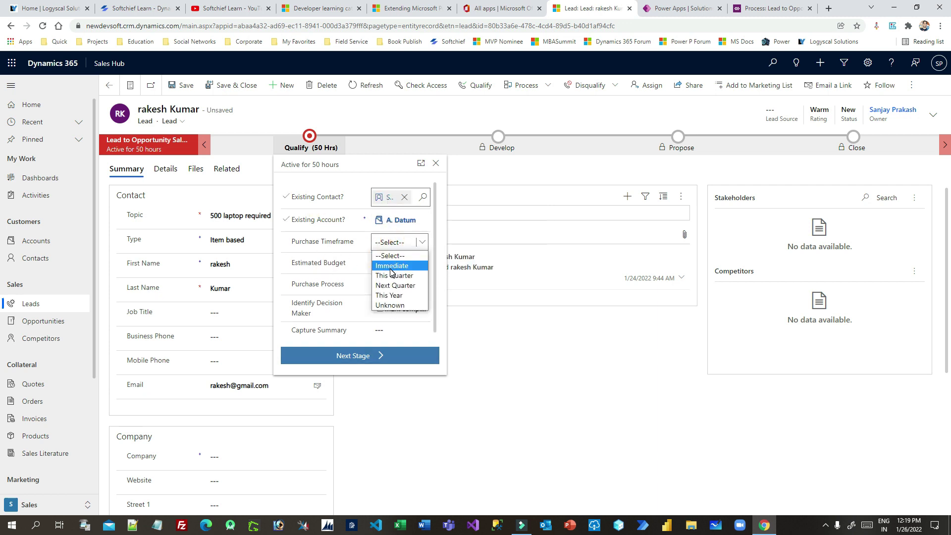
{"action": "left_click", "coordinate": [390, 267]}
{"action": "left_click", "coordinate": [377, 265]}
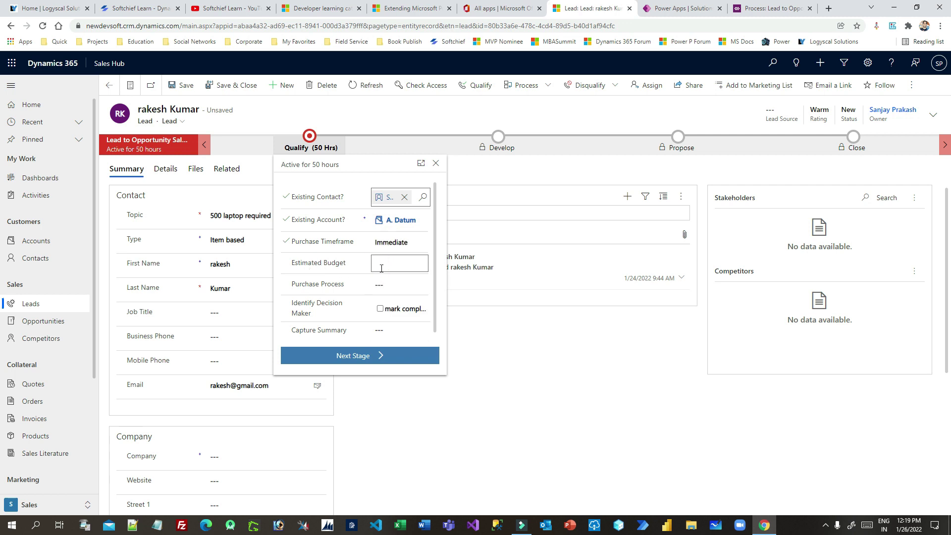
{"action": "left_click", "coordinate": [383, 284]}
{"action": "left_click", "coordinate": [382, 285]}
{"action": "left_click", "coordinate": [392, 308]}
{"action": "left_click", "coordinate": [340, 296]}
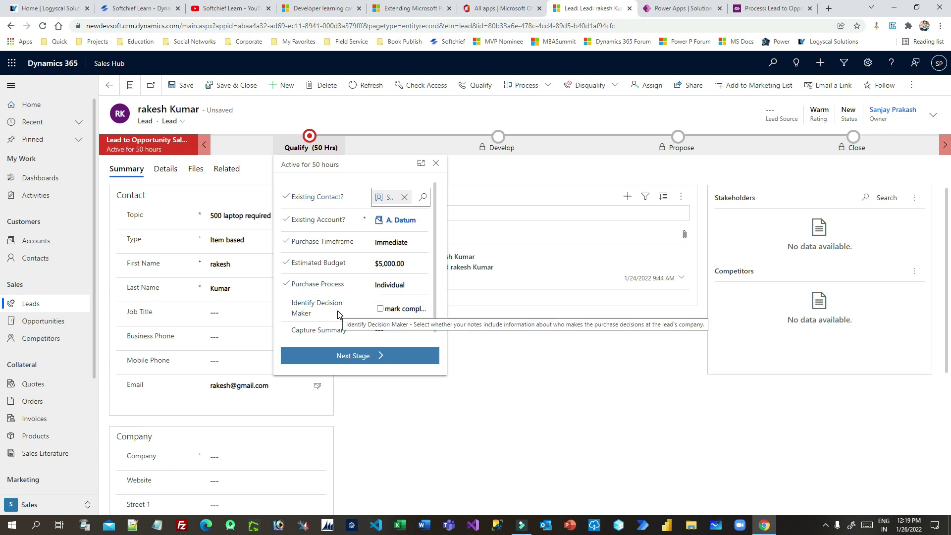
Step: Mark Identify Decision Maker complete and enter "all good" as the capture summary
{"action": "left_click", "coordinate": [380, 308]}
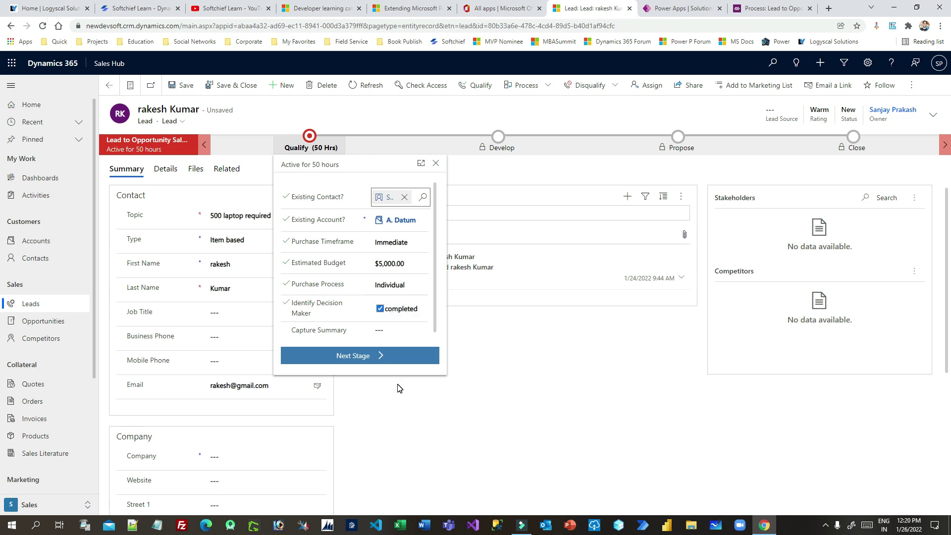
{"action": "left_click", "coordinate": [398, 331]}
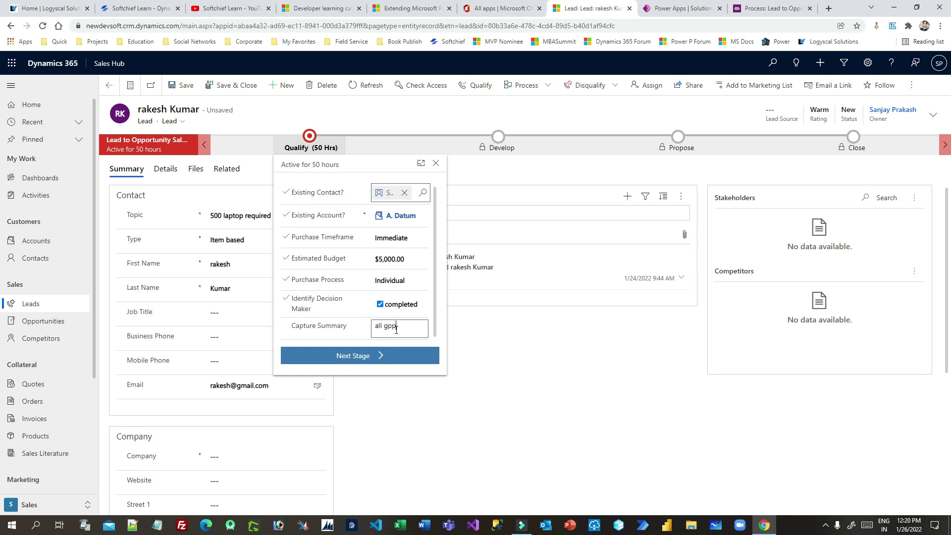
{"action": "type", "text": "all good"}
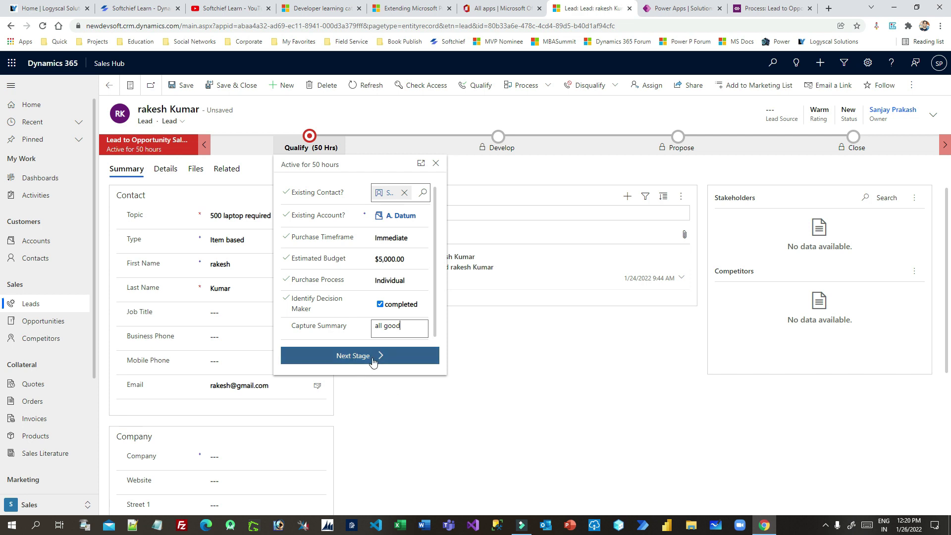
Step: Advance the lead from the Qualify stage toward Develop, checking the opportunity selection
{"action": "left_click", "coordinate": [365, 356]}
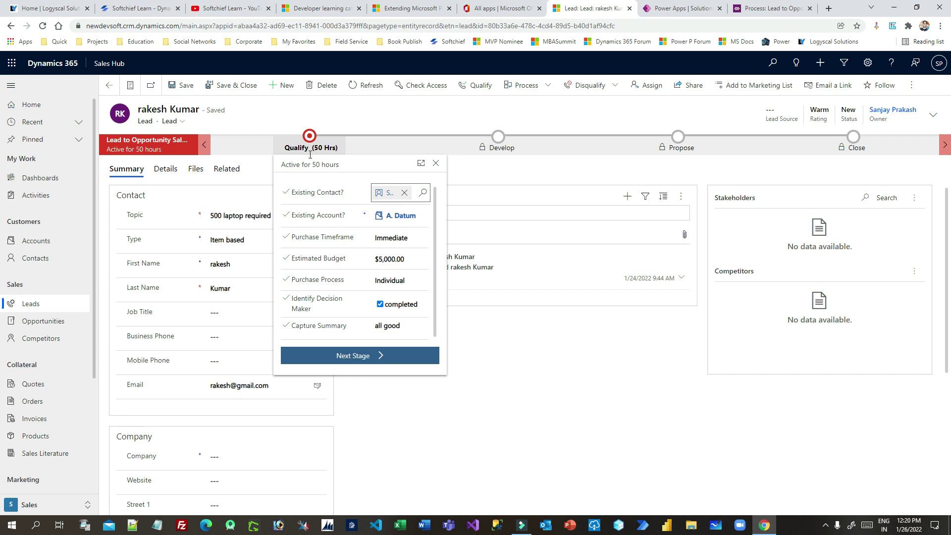
{"action": "left_click", "coordinate": [359, 353]}
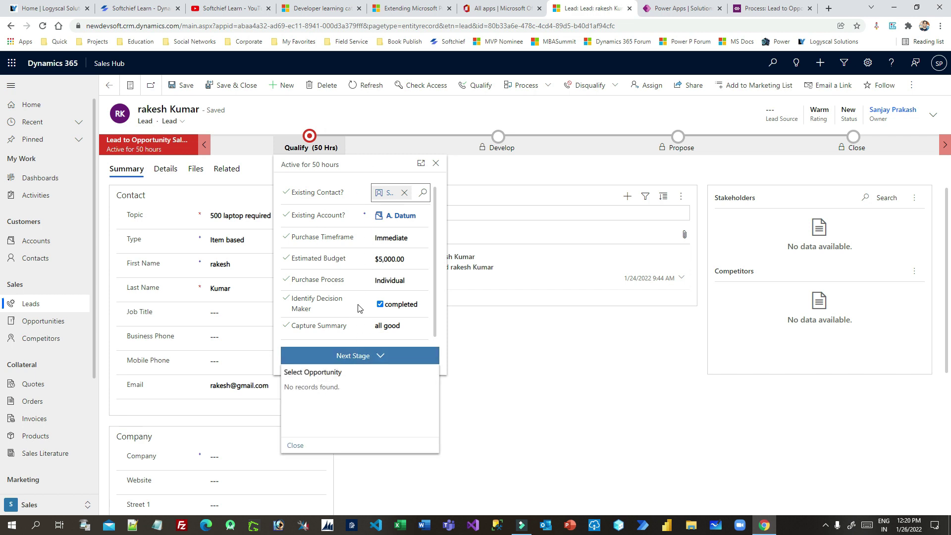
{"action": "left_click_drag", "start_coordinate": [295, 374], "coordinate": [338, 372]}
{"action": "left_click", "coordinate": [295, 376]}
{"action": "left_click", "coordinate": [292, 373]}
{"action": "left_click_drag", "start_coordinate": [292, 373], "coordinate": [349, 374]}
{"action": "left_click", "coordinate": [341, 372]}
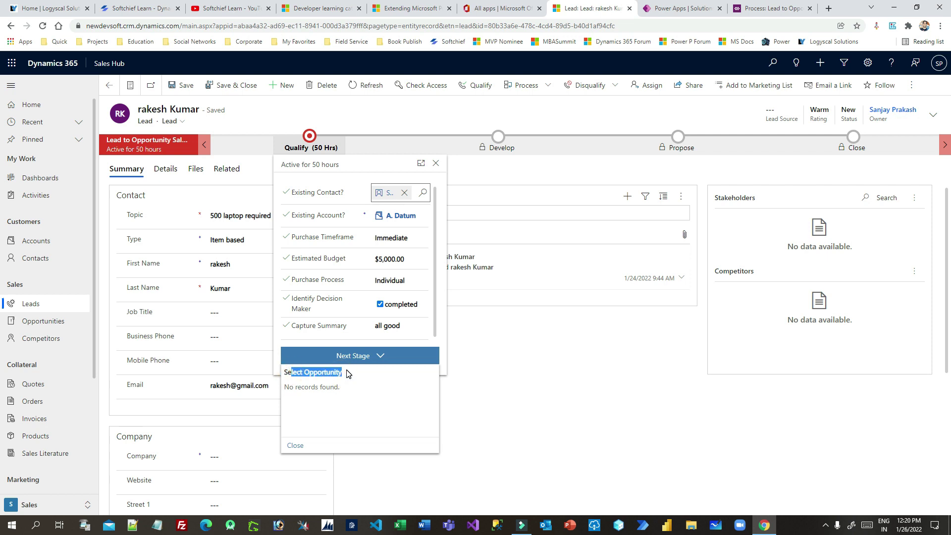
{"action": "left_click", "coordinate": [499, 379]}
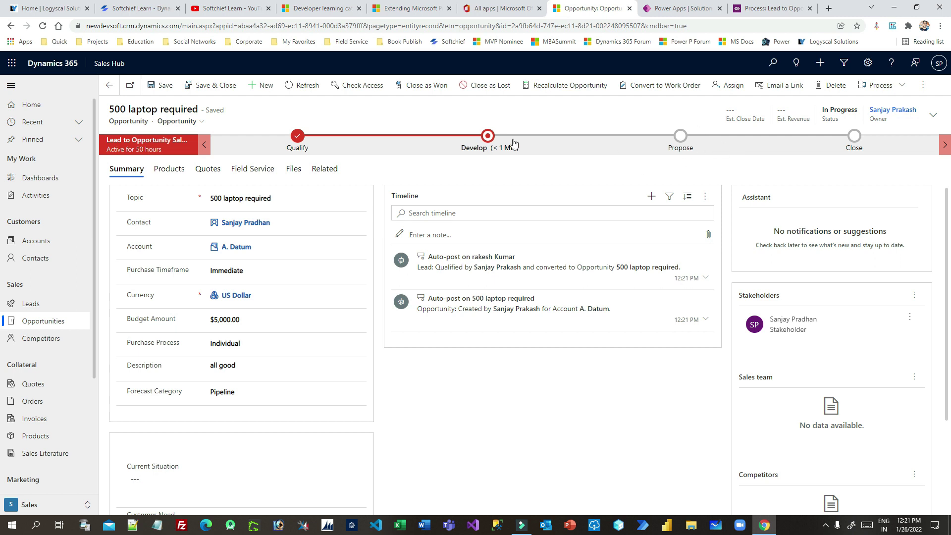
Step: In the opportunity's Develop stage, enter "no need" as the customer need and "not available" as the proposed solution, correcting the misspelling
{"action": "left_click", "coordinate": [489, 139]}
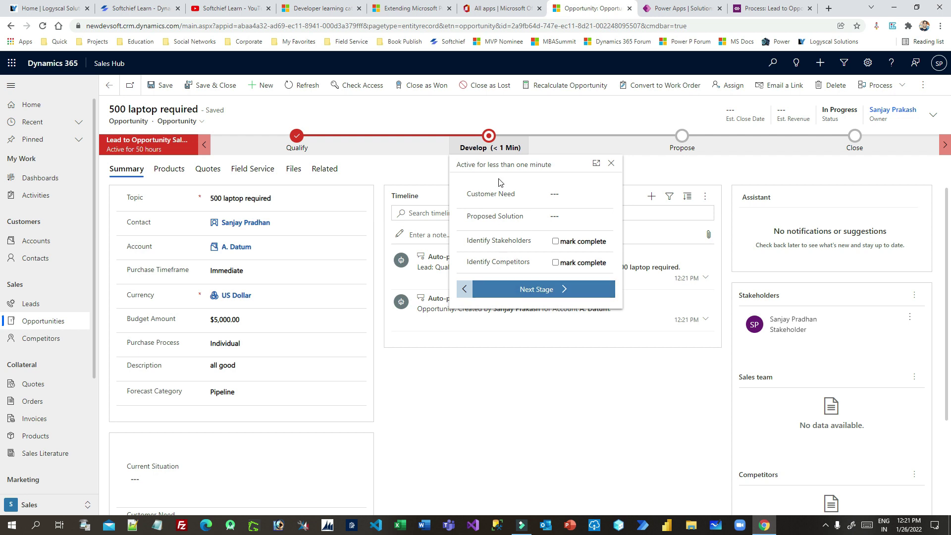
{"action": "left_click", "coordinate": [562, 198]}
{"action": "type", "text": "eed"}
{"action": "left_click", "coordinate": [582, 218]}
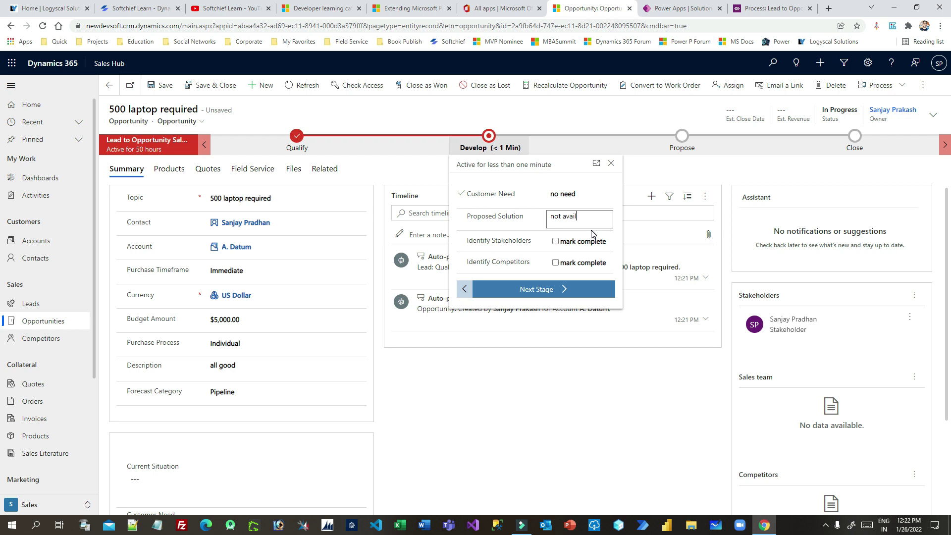
{"action": "type", "text": "not availabke"}
{"action": "left_click", "coordinate": [496, 223]}
{"action": "left_click", "coordinate": [569, 219]}
{"action": "right_click", "coordinate": [569, 219]}
{"action": "left_click", "coordinate": [569, 217]}
{"action": "right_click", "coordinate": [570, 217]}
{"action": "left_click", "coordinate": [603, 223]}
Step: Mark Identify Stakeholders and Identify Competitors complete and advance the opportunity to the Propose stage
{"action": "left_click", "coordinate": [556, 241]}
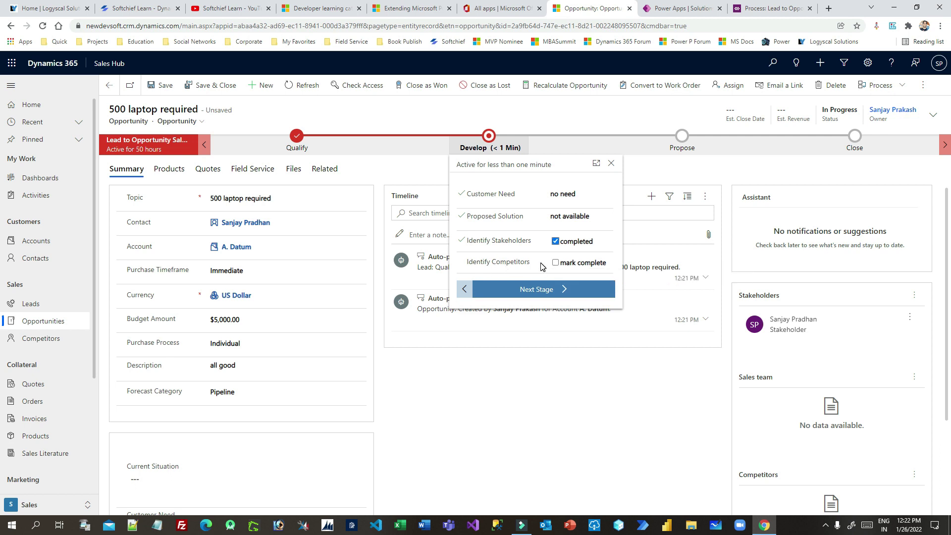
{"action": "left_click", "coordinate": [556, 263]}
{"action": "left_click", "coordinate": [529, 290]}
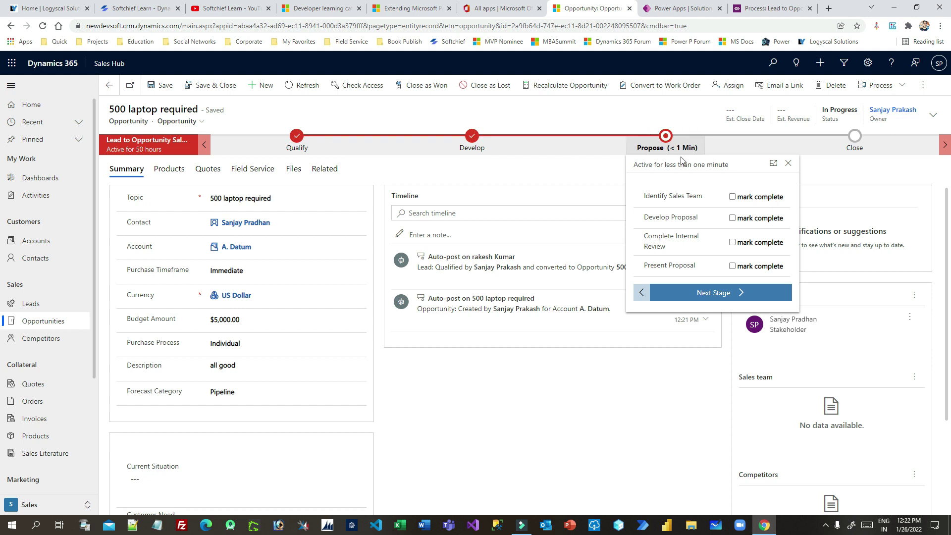
Step: Mark all four Propose steps complete, from Identify Sales Team to Present Proposal, and advance to the Close stage
{"action": "left_click", "coordinate": [733, 197]}
{"action": "left_click", "coordinate": [733, 218]}
{"action": "left_click", "coordinate": [732, 242]}
{"action": "left_click", "coordinate": [734, 266]}
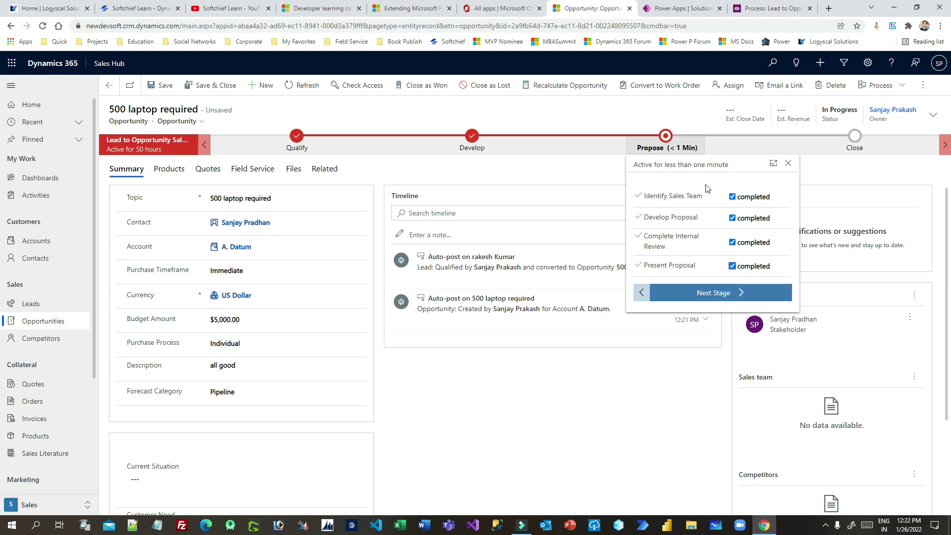
{"action": "left_click", "coordinate": [717, 294]}
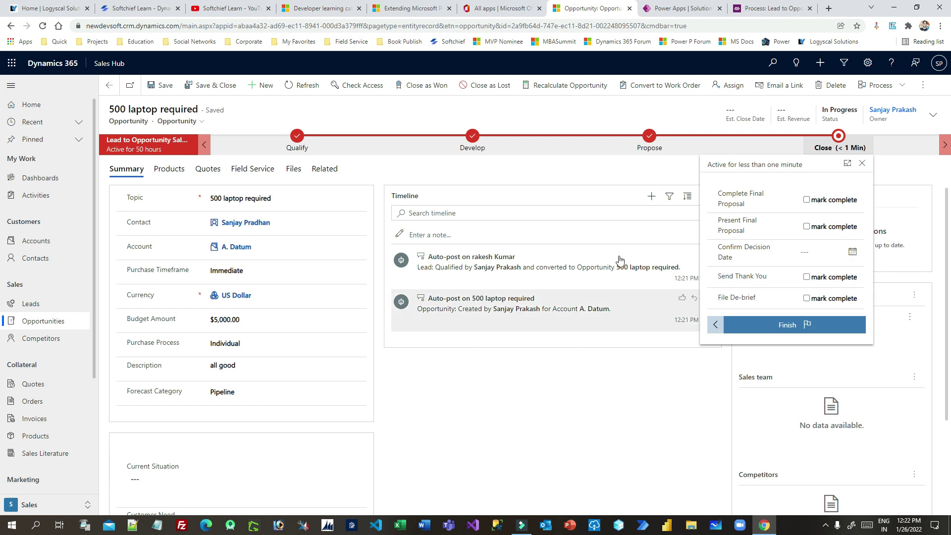
Step: Mark Complete Final Proposal and Present Final Proposal complete and set the confirm decision date to 1/26/2022
{"action": "left_click", "coordinate": [806, 199]}
{"action": "left_click", "coordinate": [807, 226]}
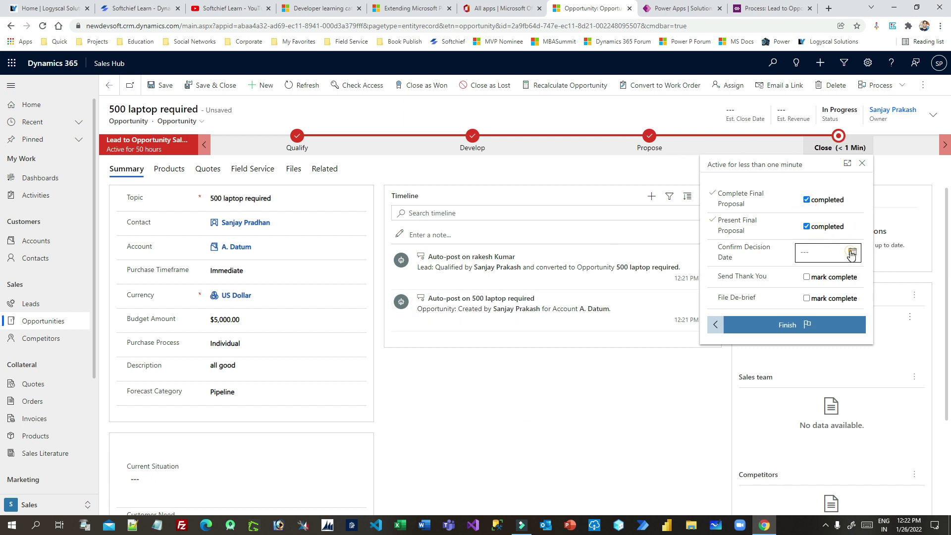
{"action": "left_click", "coordinate": [852, 253]}
{"action": "left_click", "coordinate": [849, 358]}
Step: Mark Send Thank You and File De-brief complete, finish the process, and check the Propose stage
{"action": "left_click", "coordinate": [816, 277]}
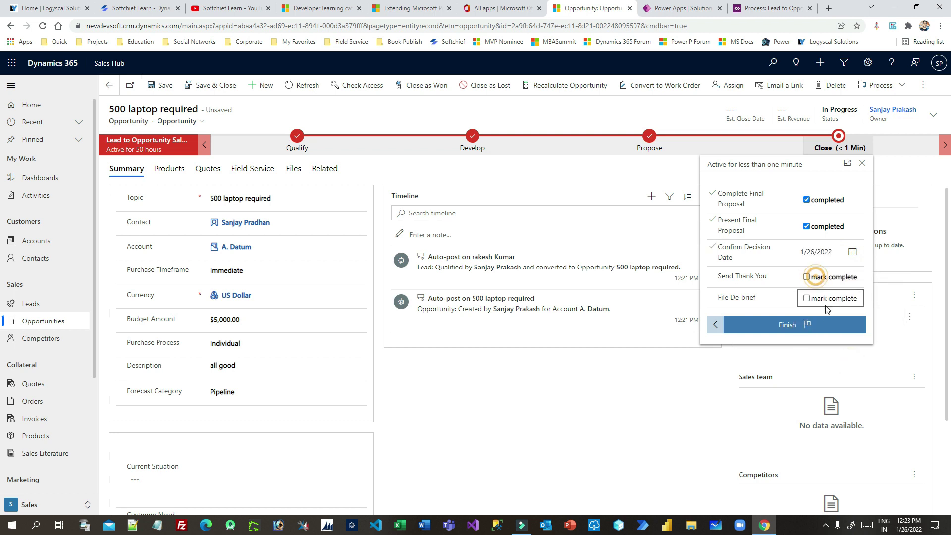
{"action": "left_click", "coordinate": [820, 299]}
{"action": "left_click", "coordinate": [788, 325]}
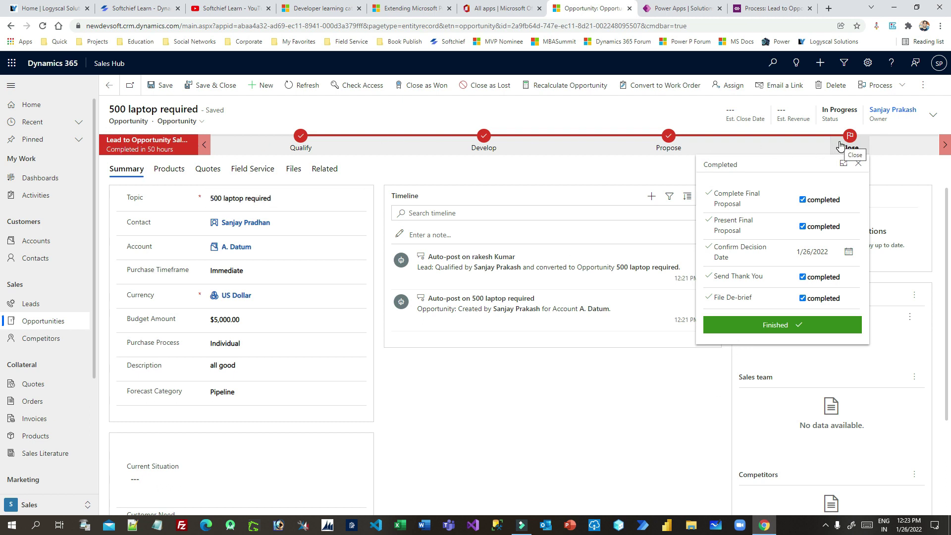
{"action": "left_click", "coordinate": [668, 129]}
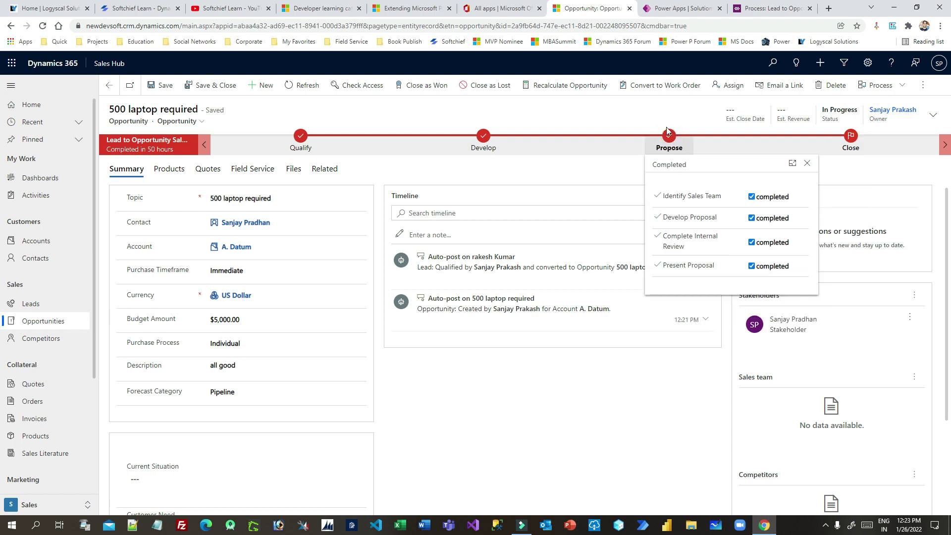
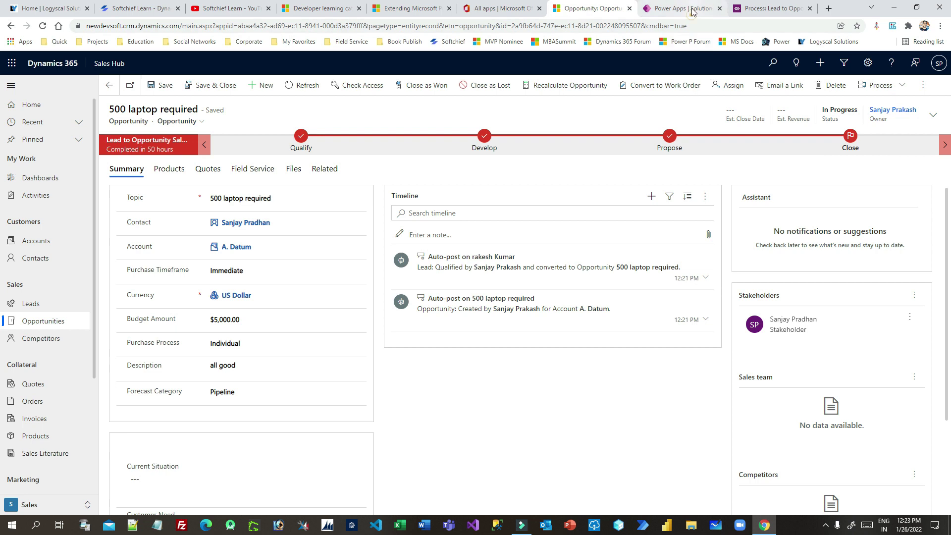
Step: Switch to the Power Apps process designer and examine the data steps of each Lead to Opportunity Sales Process stage
{"action": "left_click", "coordinate": [142, 199]}
{"action": "left_click", "coordinate": [305, 199]}
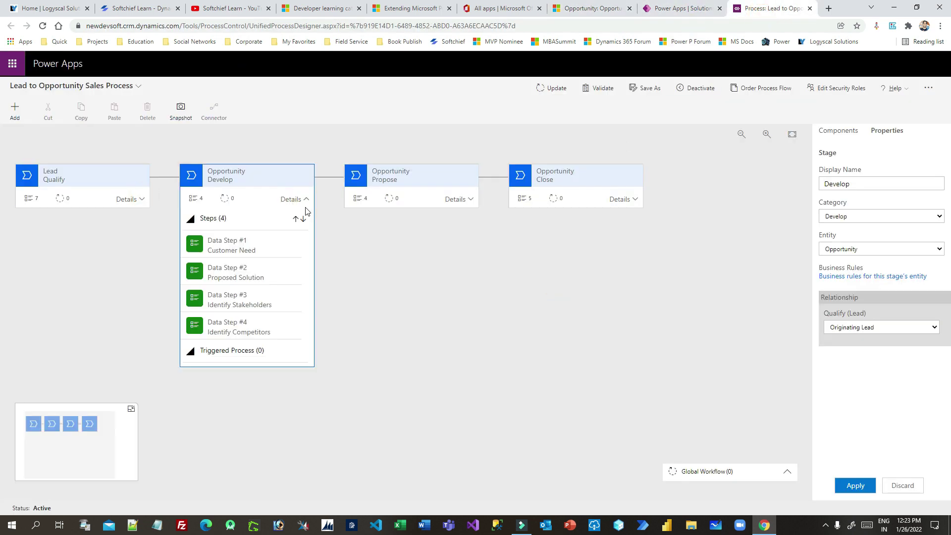
{"action": "left_click", "coordinate": [142, 199]}
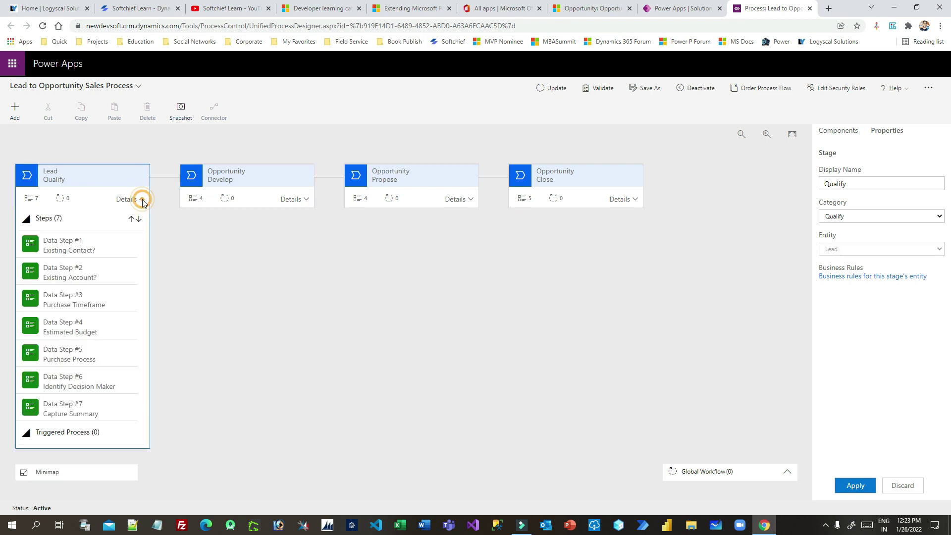
{"action": "left_click", "coordinate": [470, 199]}
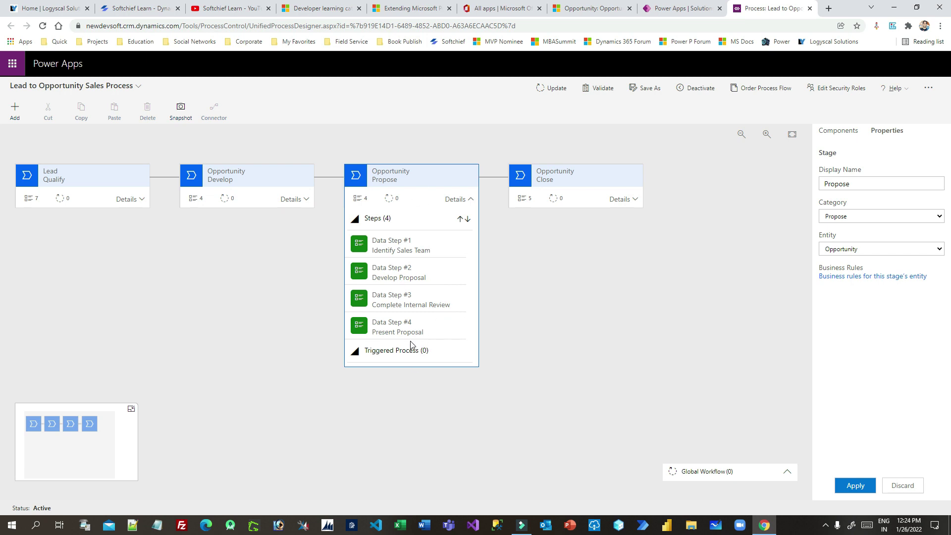
{"action": "left_click", "coordinate": [399, 327]}
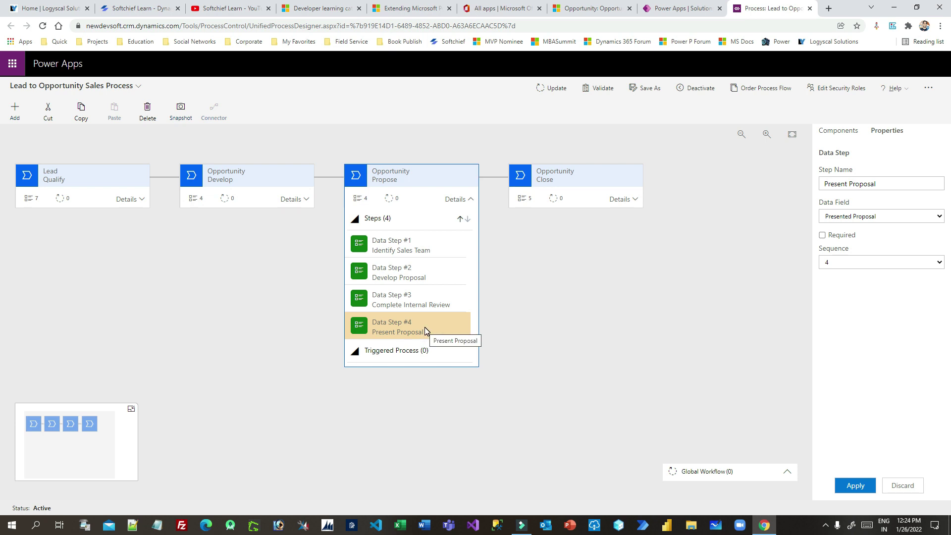
{"action": "left_click", "coordinate": [635, 199]}
{"action": "left_click", "coordinate": [470, 199]}
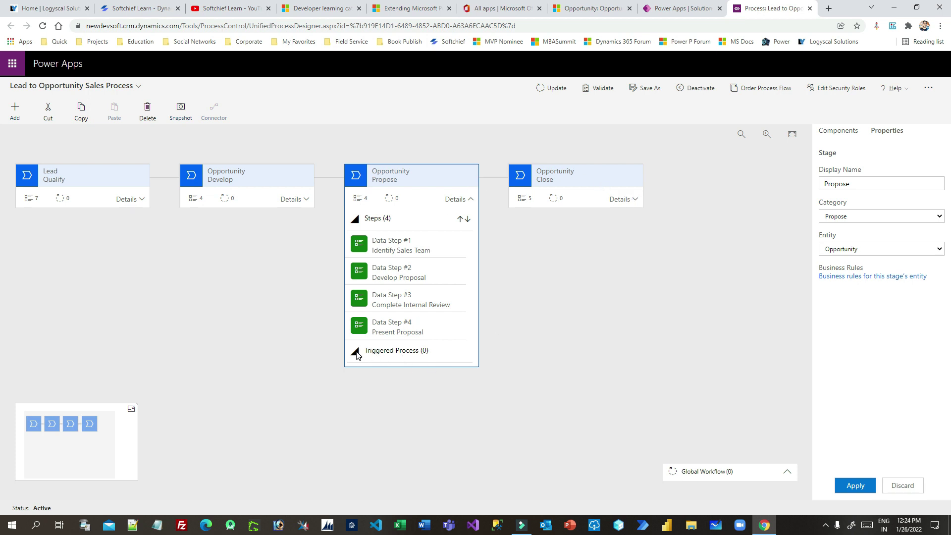
Step: Add a workflow component to the Propose stage's triggered processes and set its trigger to Stage Exit
{"action": "left_click", "coordinate": [836, 132]}
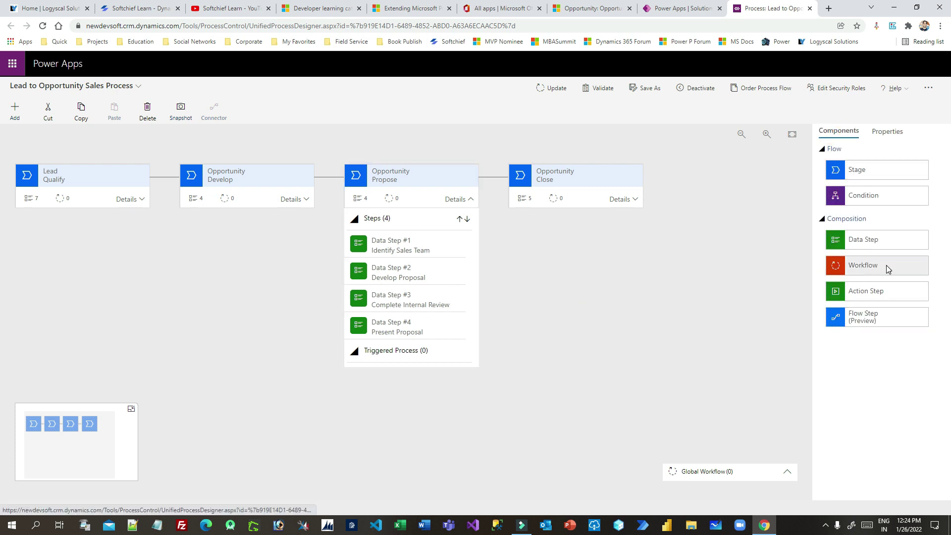
{"action": "left_click_drag", "start_coordinate": [872, 266], "coordinate": [407, 361]}
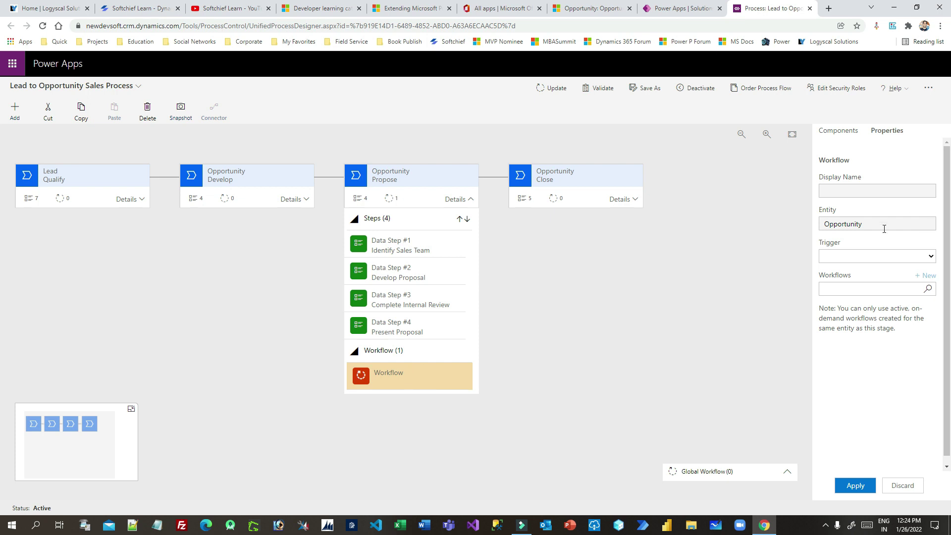
{"action": "left_click", "coordinate": [816, 244]}
{"action": "left_click", "coordinate": [873, 241]}
{"action": "left_click", "coordinate": [876, 258]}
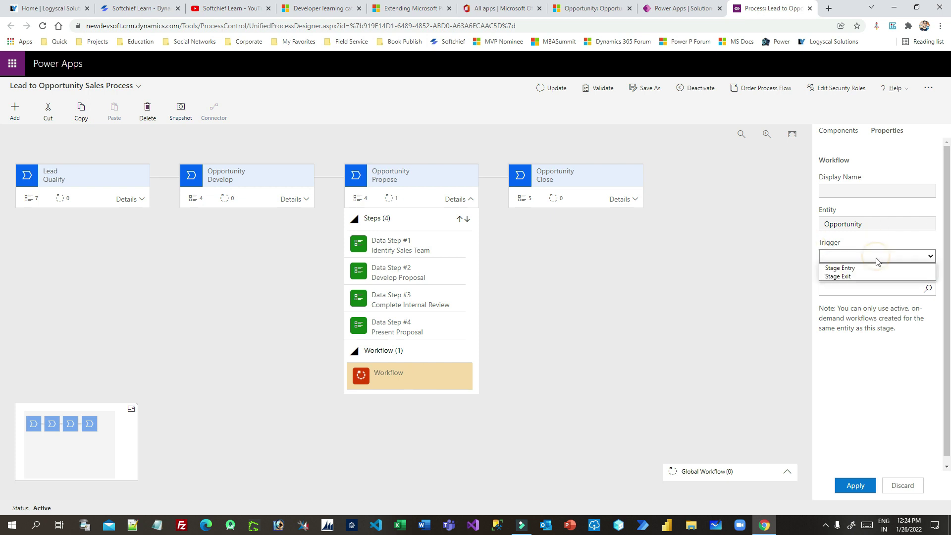
{"action": "left_click", "coordinate": [847, 277]}
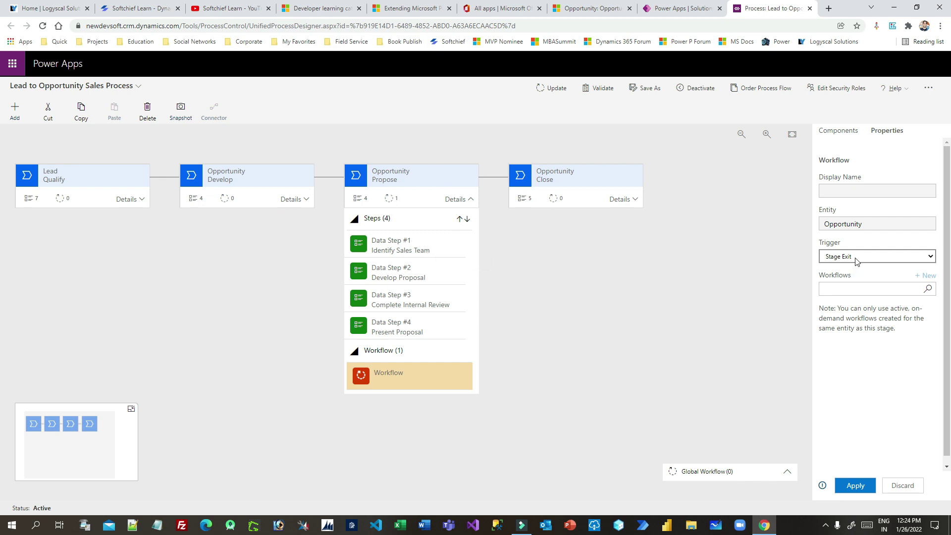
Step: Create a new Workflow process for the Opportunity entity named "Check if Proposal Presented or not" from the workflow component's properties
{"action": "left_click", "coordinate": [848, 289]}
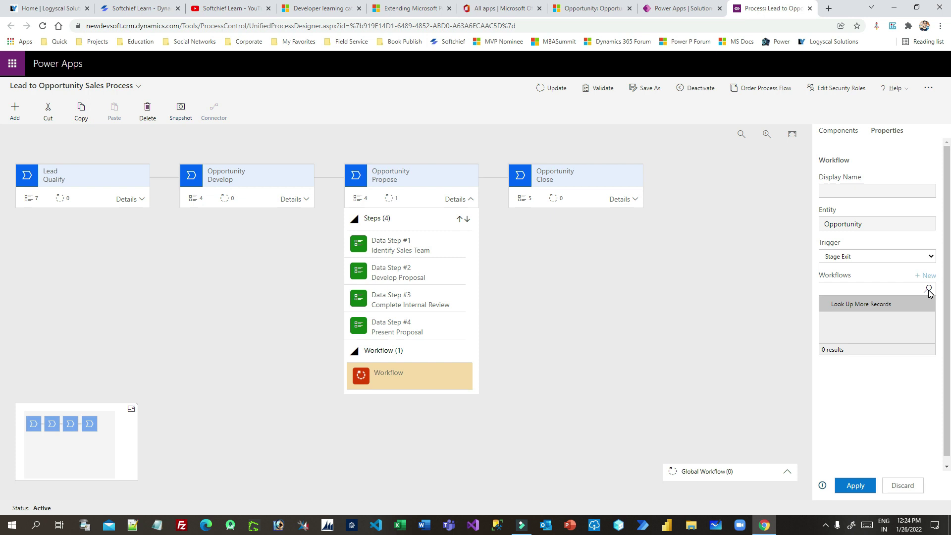
{"action": "left_click", "coordinate": [928, 289]}
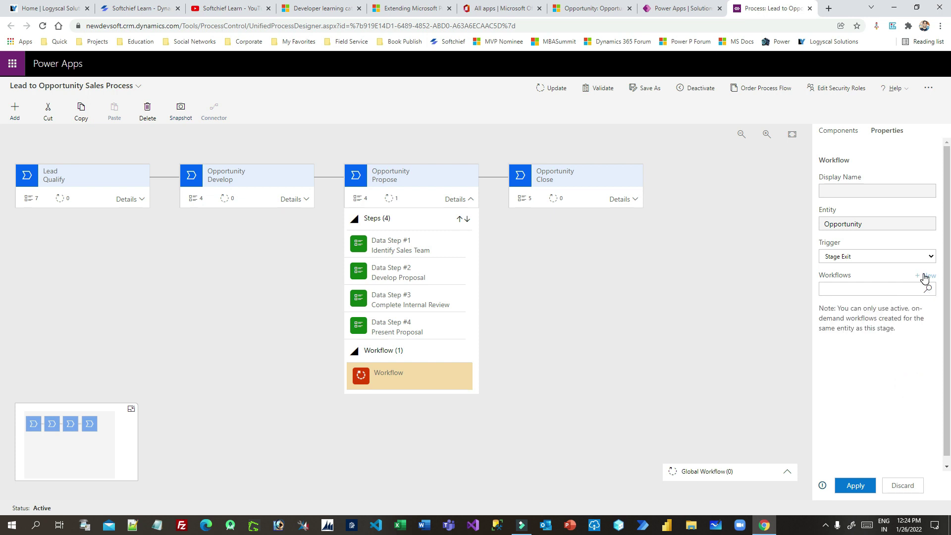
{"action": "left_click", "coordinate": [928, 289]}
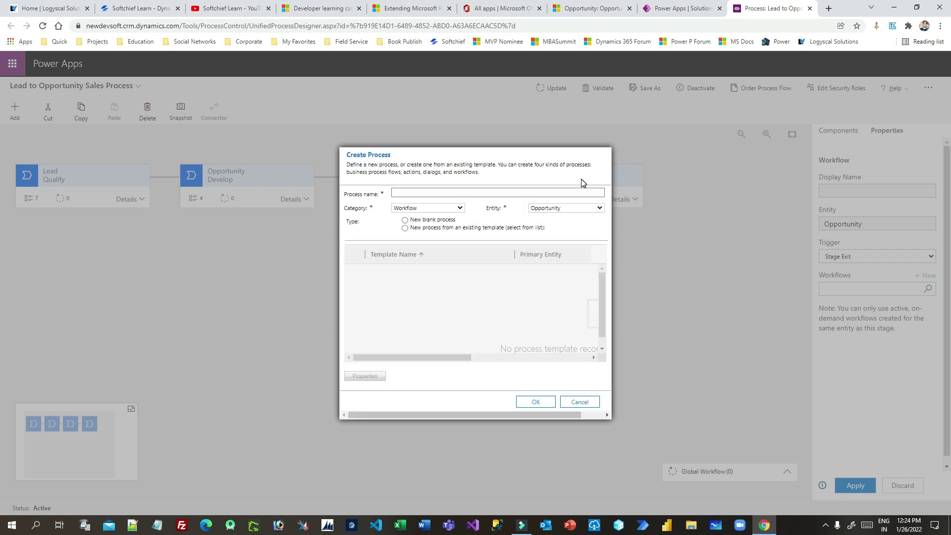
{"action": "left_click", "coordinate": [468, 196]}
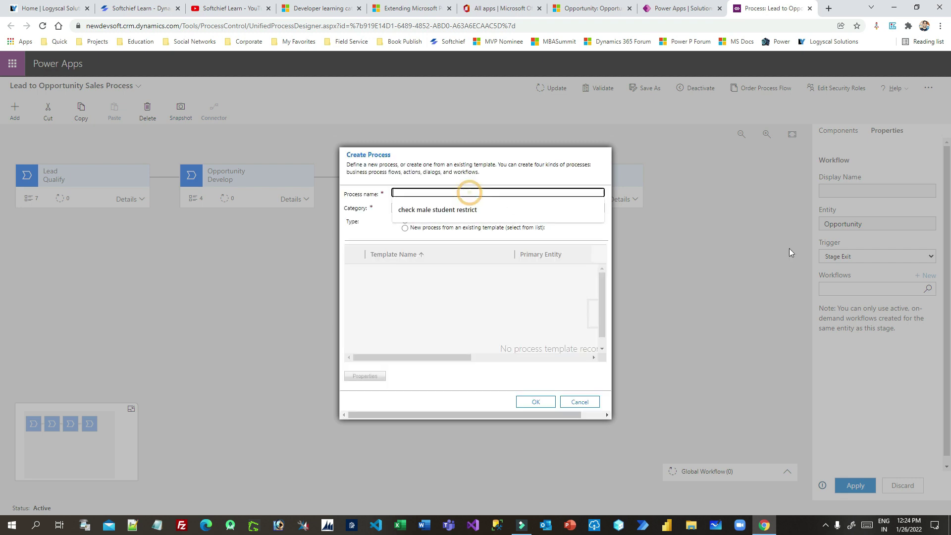
{"action": "type", "text": "Che"}
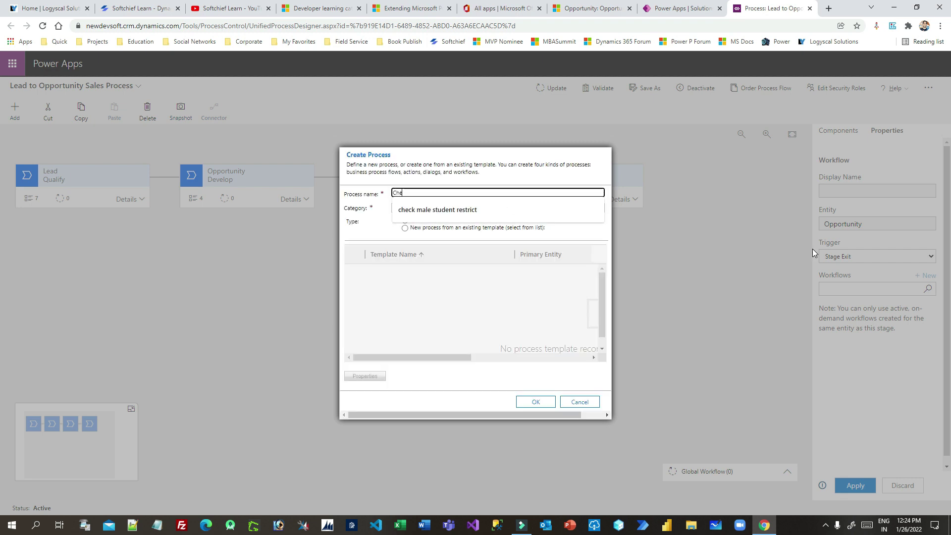
{"action": "type", "text": "ck if"}
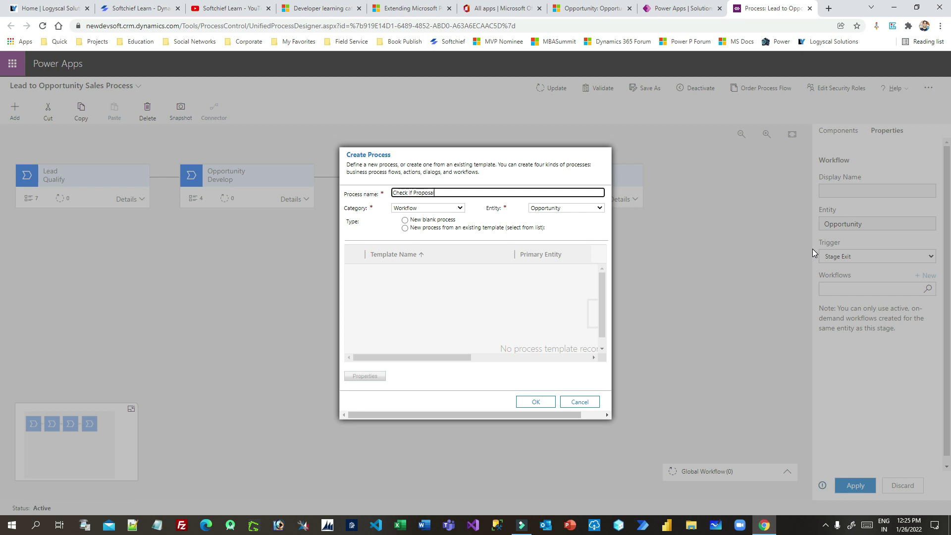
{"action": "type", "text": "Proposal Presented or not"}
{"action": "left_click", "coordinate": [455, 212]}
{"action": "left_click", "coordinate": [414, 247]}
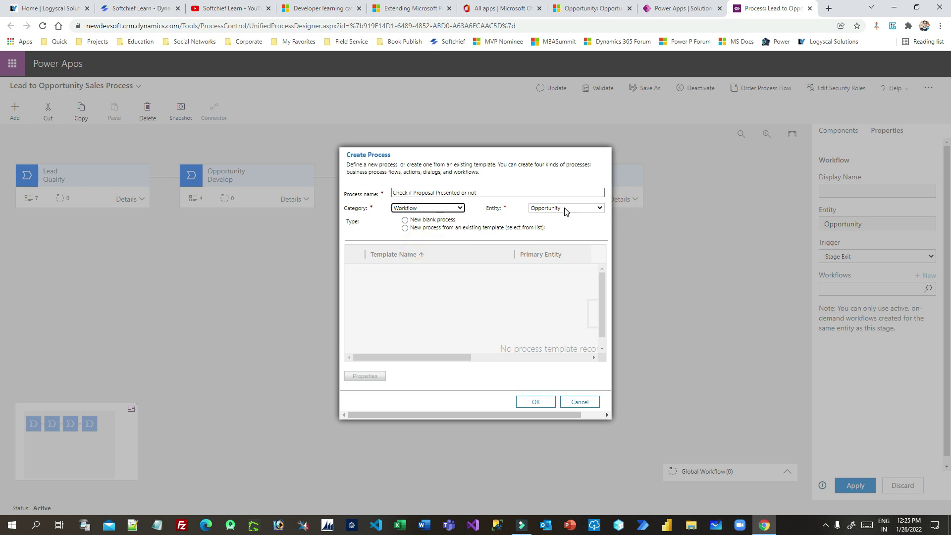
{"action": "left_click", "coordinate": [542, 404]}
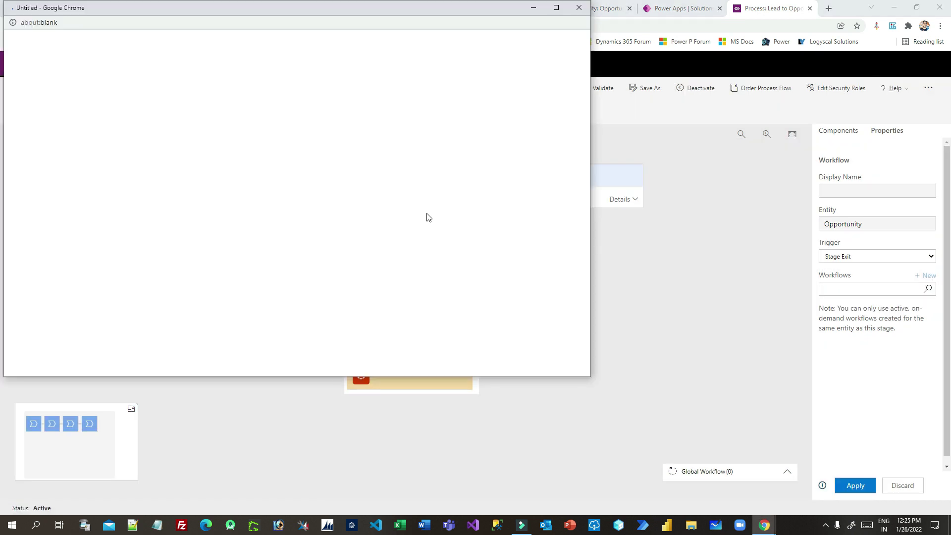
{"action": "left_click_drag", "start_coordinate": [379, 14], "coordinate": [586, 72]}
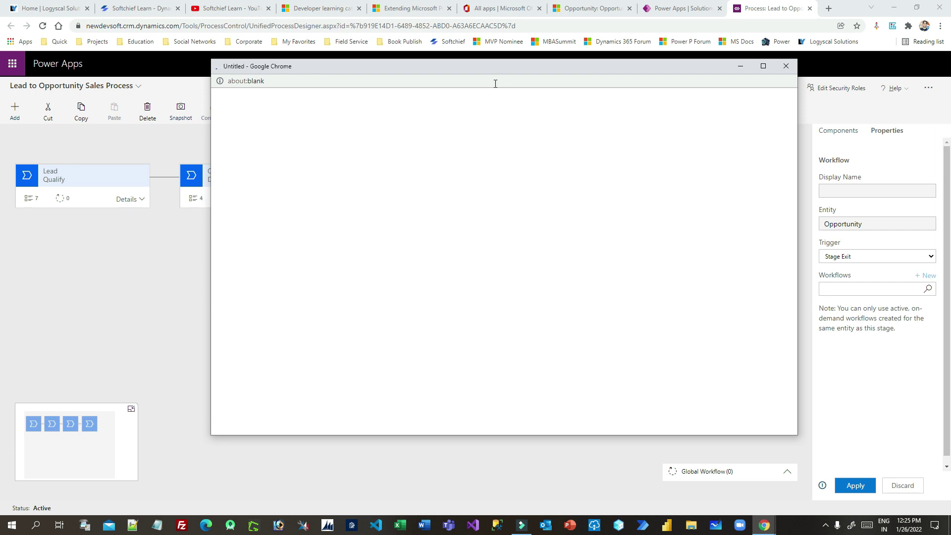
{"action": "left_click_drag", "start_coordinate": [504, 70], "coordinate": [487, 78]}
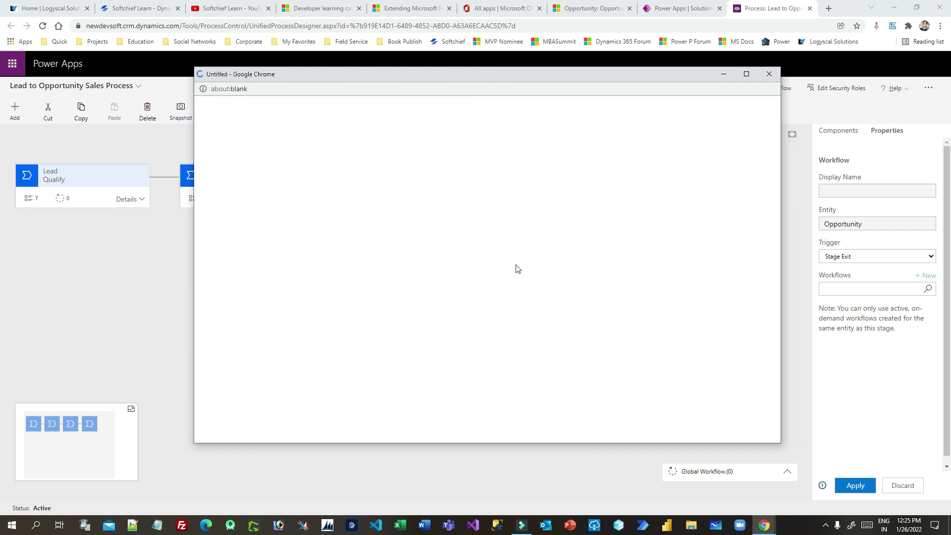
{"action": "left_click_drag", "start_coordinate": [497, 78], "coordinate": [632, 82]}
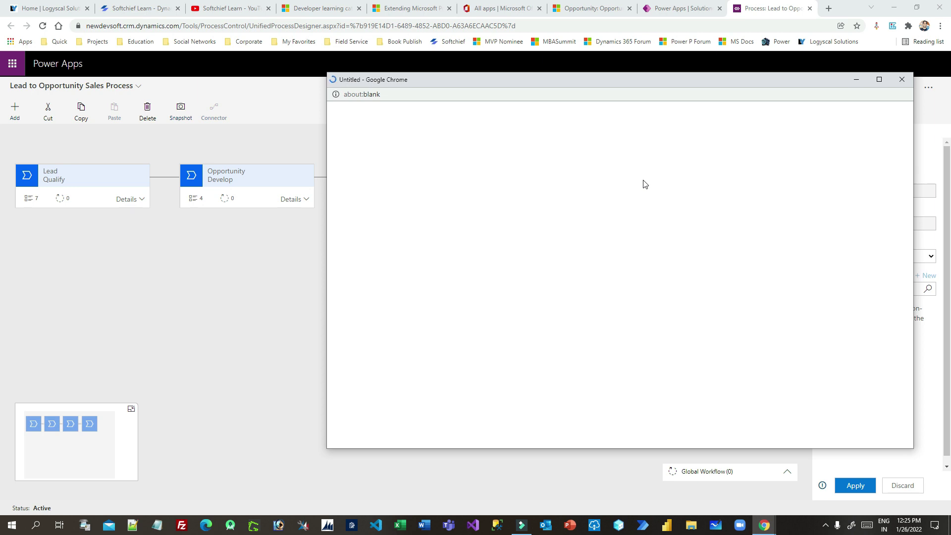
{"action": "left_click_drag", "start_coordinate": [618, 82], "coordinate": [521, 72]}
{"action": "left_click_drag", "start_coordinate": [820, 440], "coordinate": [859, 455]}
{"action": "left_click_drag", "start_coordinate": [622, 74], "coordinate": [662, 59]}
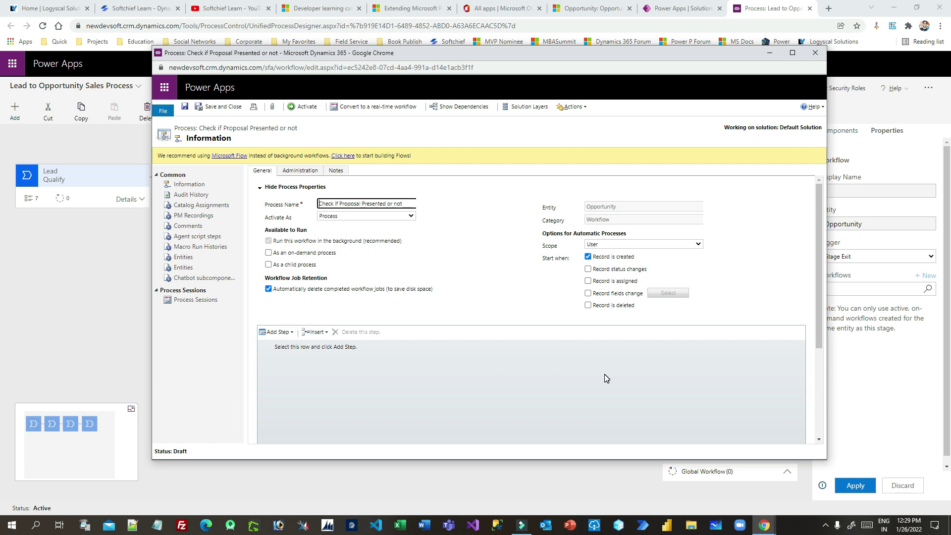
Step: Set the workflow's scope to Organization and stop it from starting when a record is created
{"action": "left_click", "coordinate": [640, 245]}
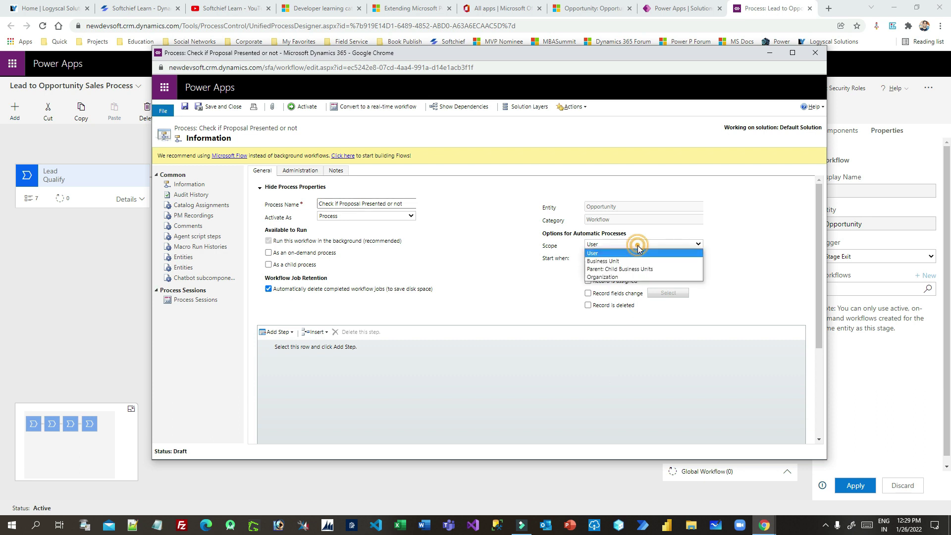
{"action": "left_click", "coordinate": [623, 278]}
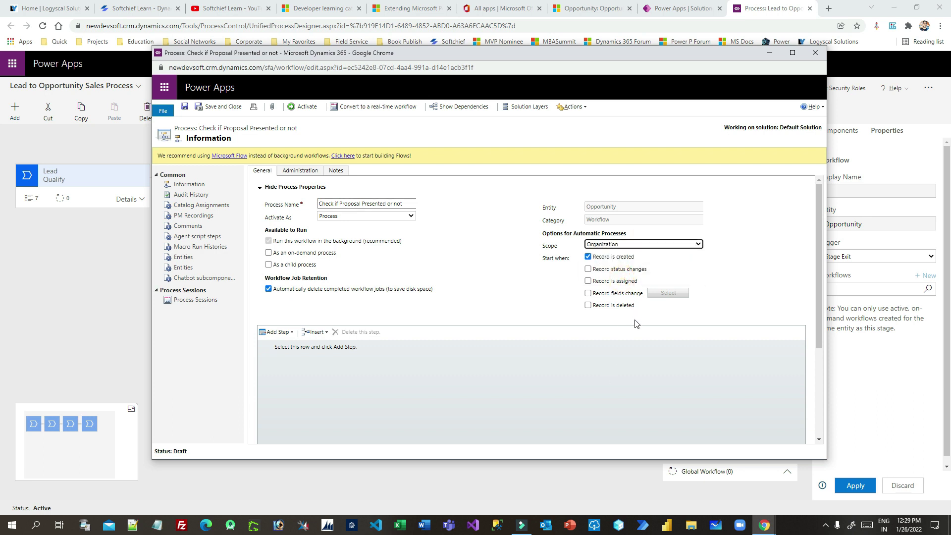
{"action": "left_click", "coordinate": [589, 257]}
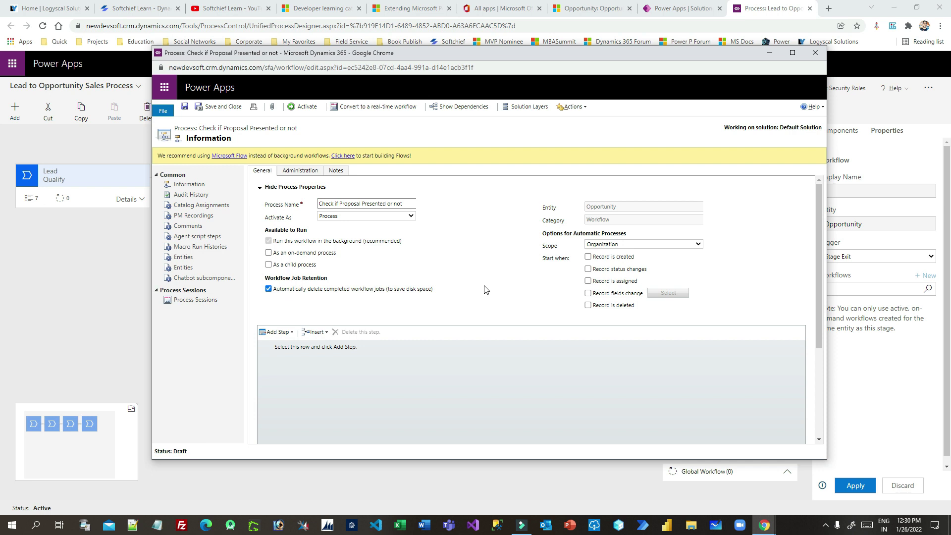
Step: Make the workflow available as an on-demand process and convert it to a real-time workflow
{"action": "left_click", "coordinate": [269, 252]}
{"action": "left_click", "coordinate": [353, 111]}
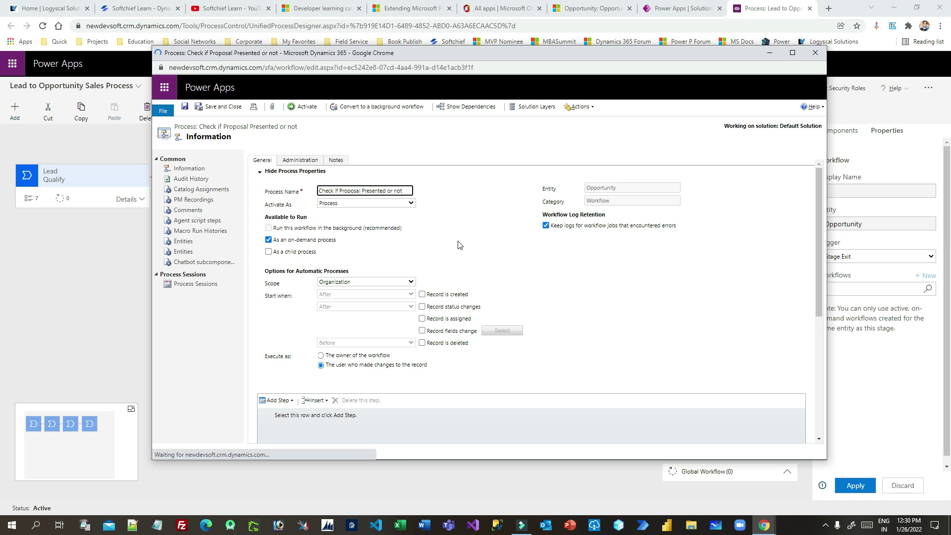
{"action": "scroll", "coordinate": [465, 270], "scroll_direction": "down", "scroll_amount": 1}
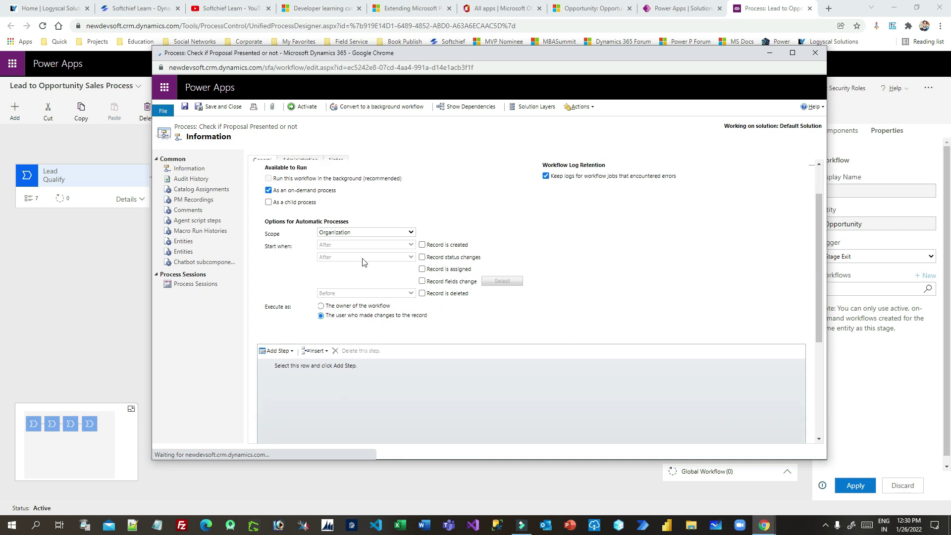
{"action": "scroll", "coordinate": [439, 279], "scroll_direction": "down", "scroll_amount": 3}
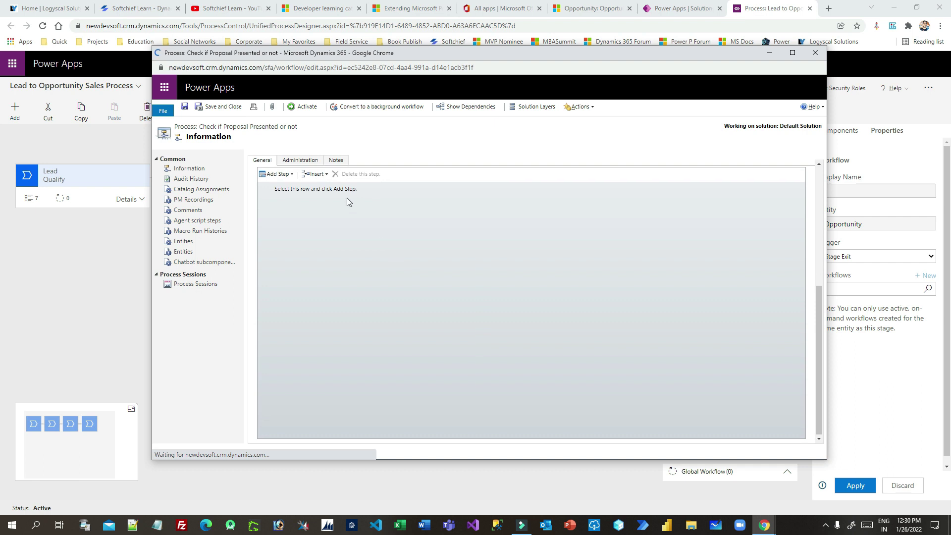
{"action": "scroll", "coordinate": [310, 302], "scroll_direction": "up", "scroll_amount": 2}
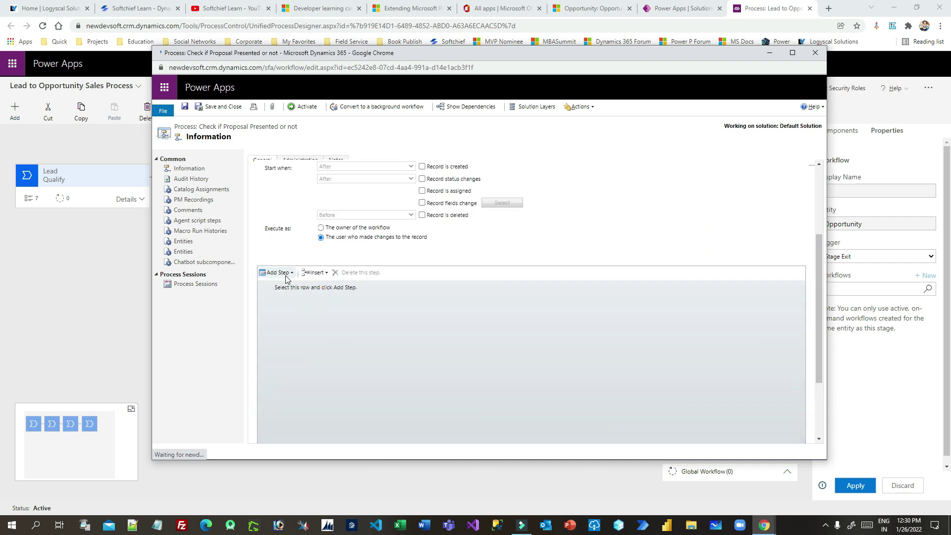
Step: Check the Present Proposal step in the Propose stage of the 500 laptop required opportunity in Dynamics 365
{"action": "left_click_drag", "start_coordinate": [411, 55], "coordinate": [459, 101]}
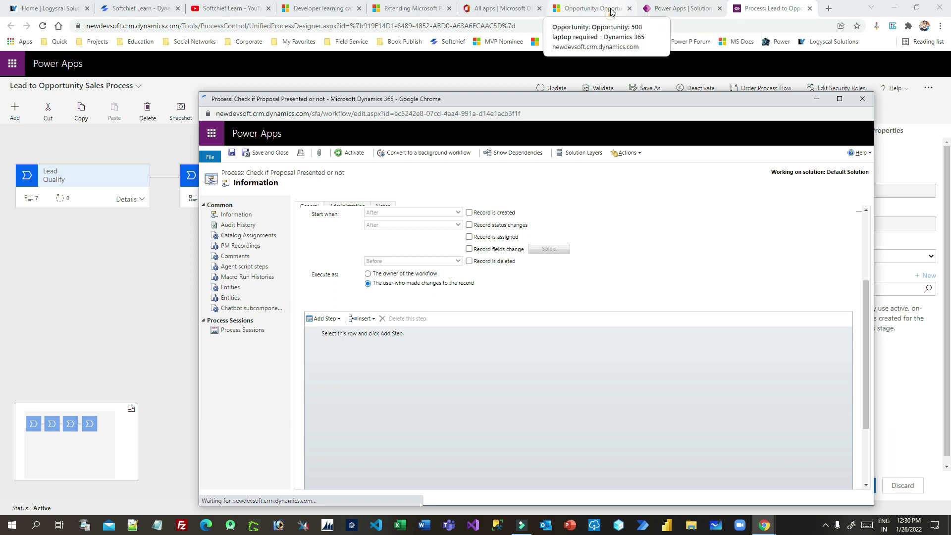
{"action": "left_click", "coordinate": [590, 9]}
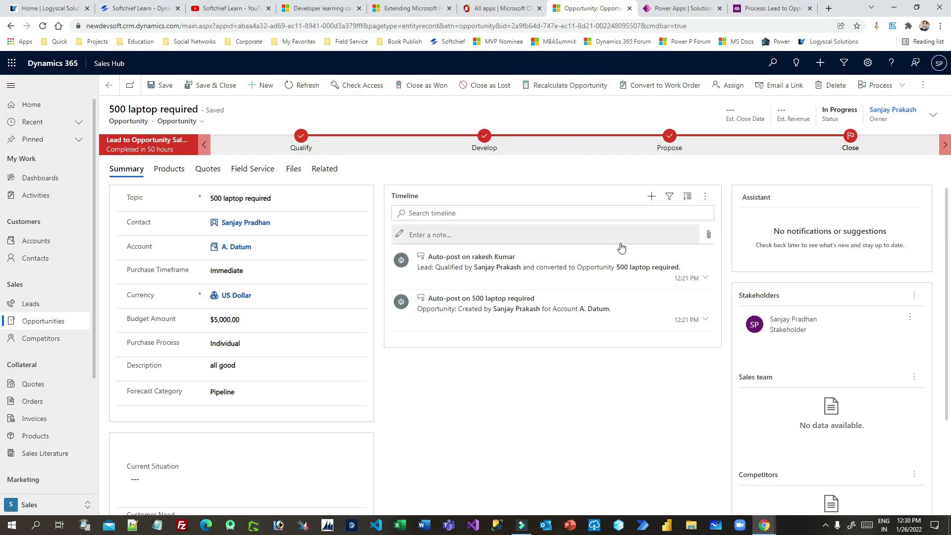
{"action": "left_click", "coordinate": [666, 141]}
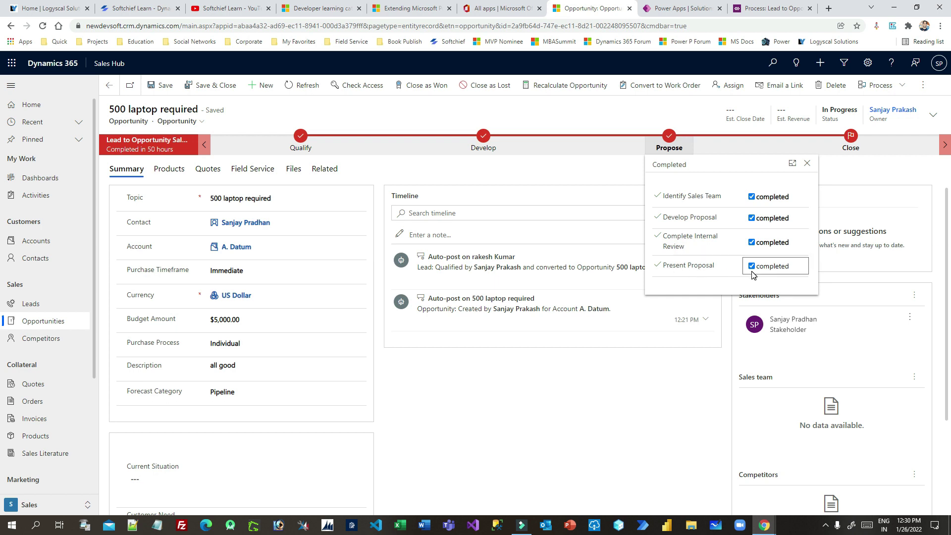
{"action": "key", "text": "alt+Tab"}
Step: Return to the workflow process window and add a Check Condition step to the empty step list
{"action": "left_click_drag", "start_coordinate": [547, 101], "coordinate": [539, 54]}
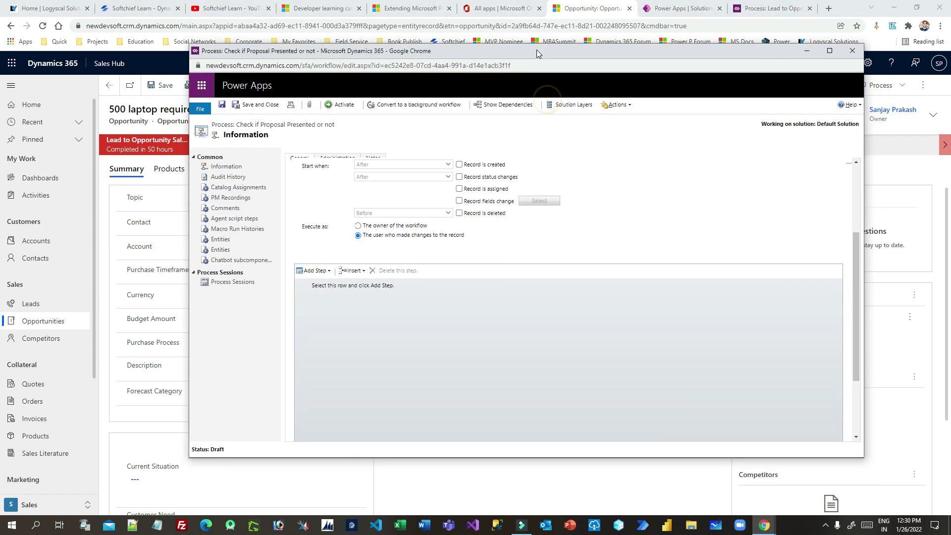
{"action": "left_click", "coordinate": [367, 286]}
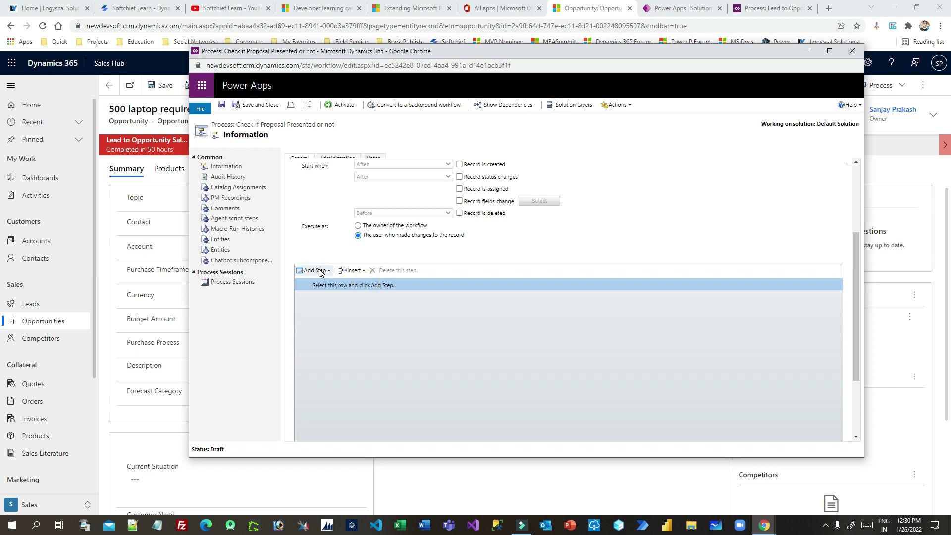
{"action": "left_click", "coordinate": [320, 271]}
{"action": "left_click", "coordinate": [345, 296]}
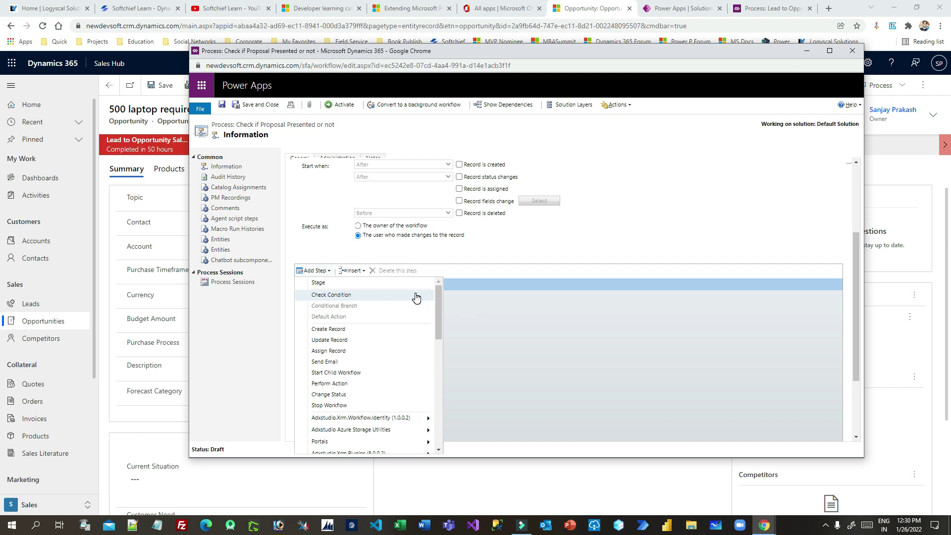
{"action": "left_click", "coordinate": [563, 173]}
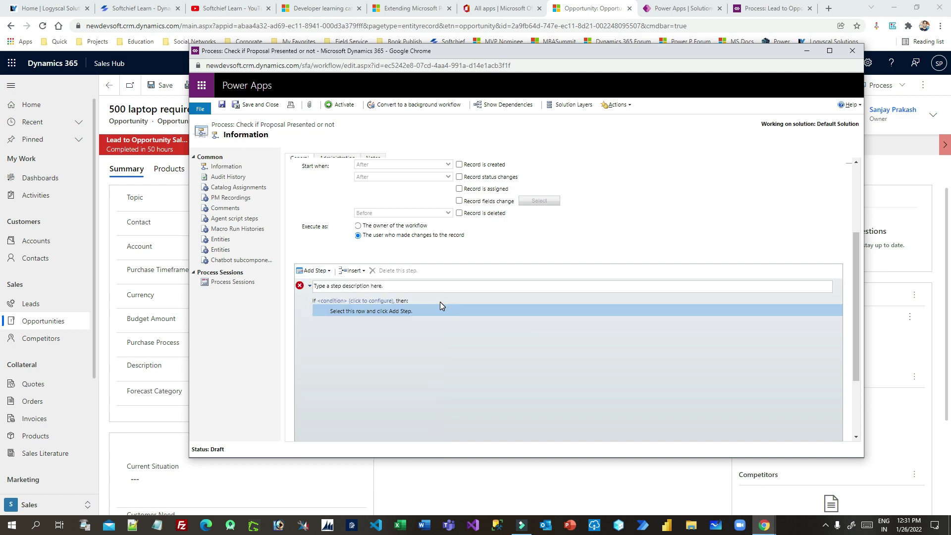
Step: Open the workflow's empty condition for configuration, base it on the Opportunity entity, and look through its fields for the proposal field
{"action": "left_click", "coordinate": [361, 300]}
{"action": "left_click_drag", "start_coordinate": [298, 7], "coordinate": [543, 81]}
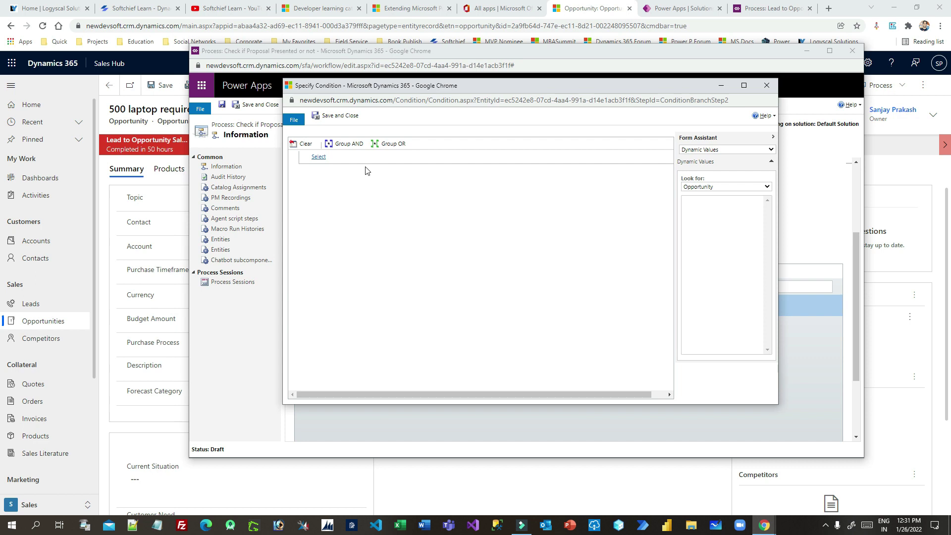
{"action": "left_click", "coordinate": [346, 155]}
{"action": "left_click", "coordinate": [332, 173]}
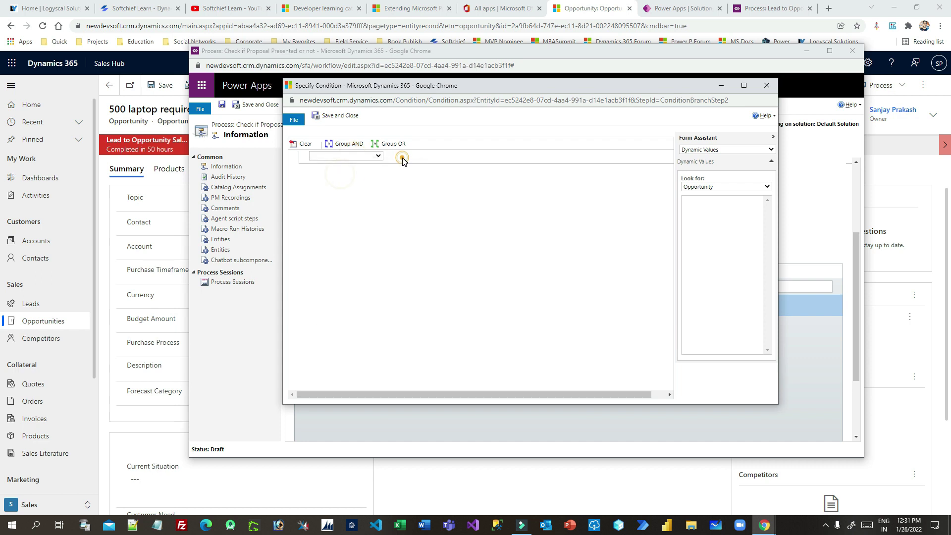
{"action": "left_click", "coordinate": [418, 157]}
{"action": "type", "text": "pr"}
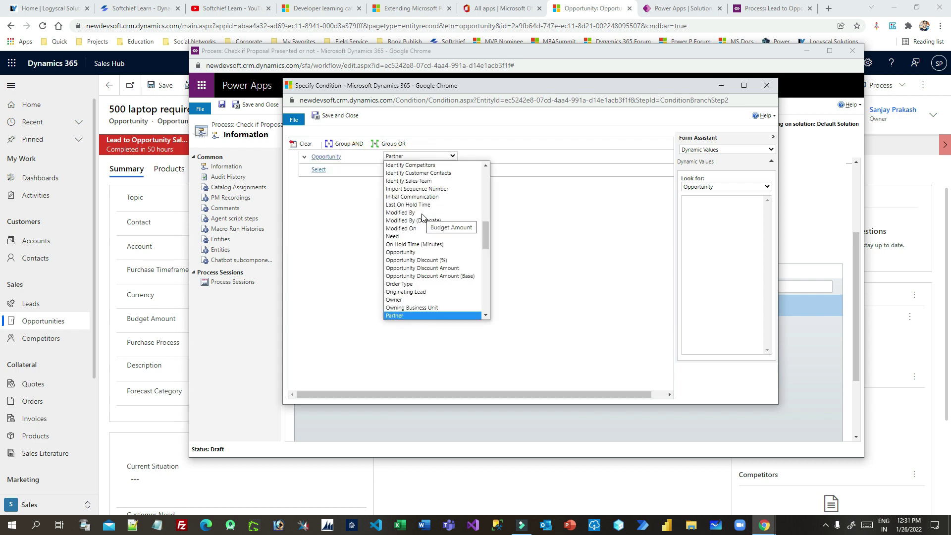
{"action": "scroll", "coordinate": [423, 217], "scroll_direction": "down", "scroll_amount": 4}
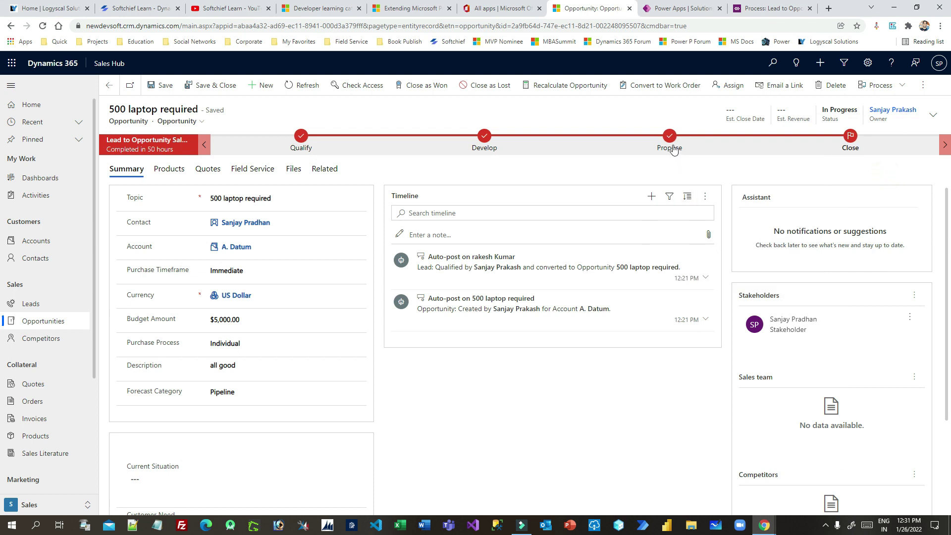
Step: Review the Propose stage steps on the opportunity and set the condition's field to Presented Proposal
{"action": "left_click", "coordinate": [674, 150]}
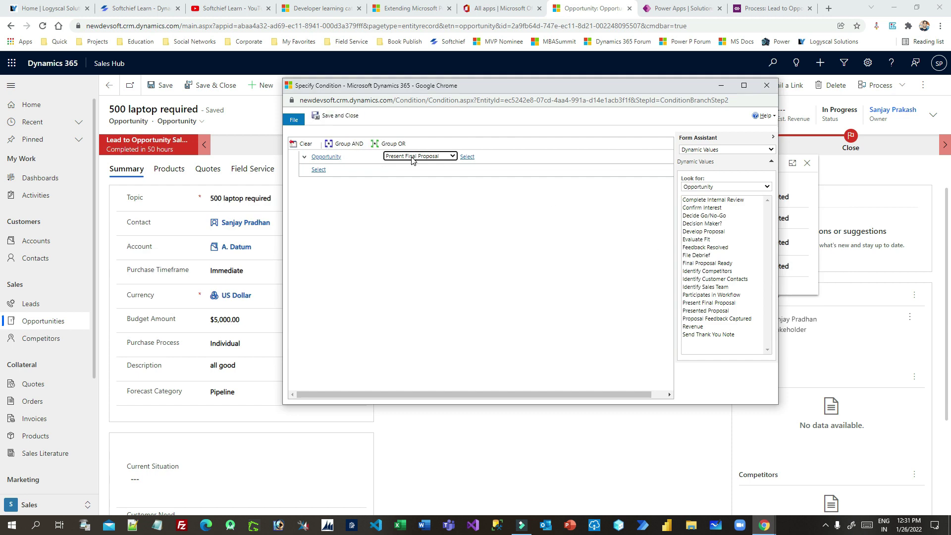
{"action": "left_click", "coordinate": [411, 157]}
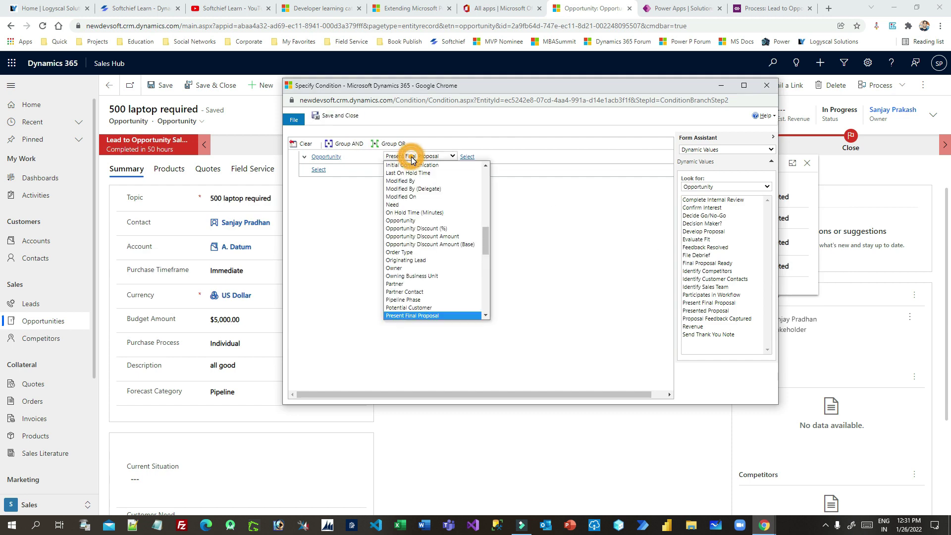
{"action": "scroll", "coordinate": [436, 251], "scroll_direction": "down", "scroll_amount": 2}
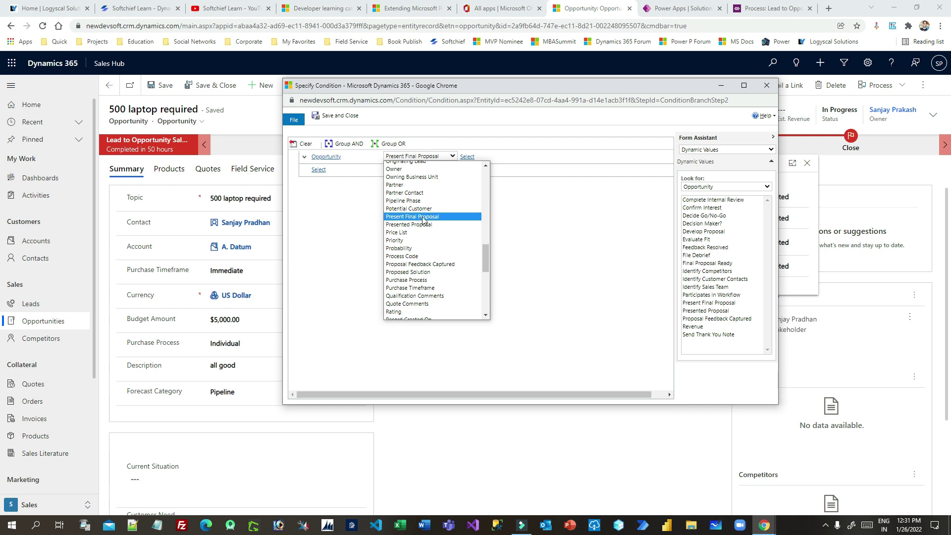
{"action": "left_click", "coordinate": [429, 224]}
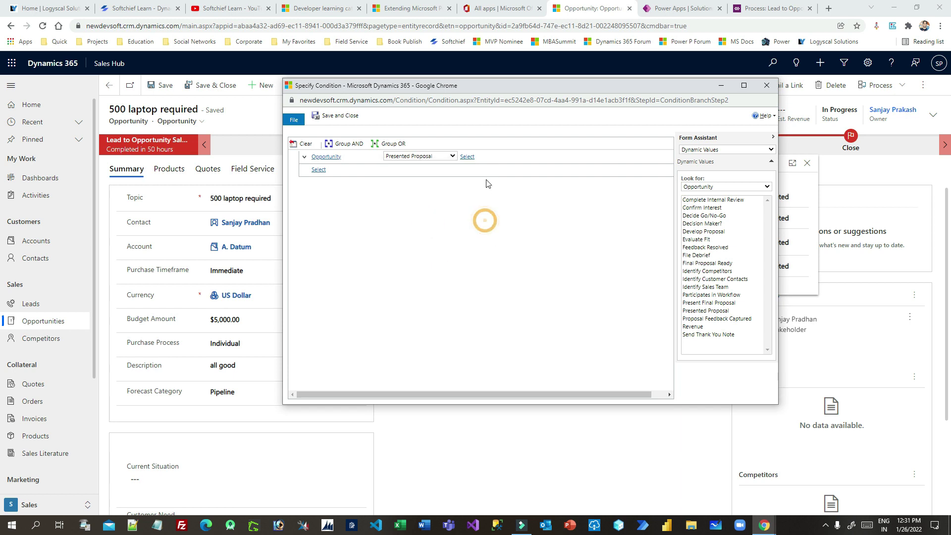
Step: Complete the condition as Presented Proposal Does Not Equal completed, and save and close it
{"action": "left_click", "coordinate": [492, 156]}
{"action": "left_click", "coordinate": [491, 166]}
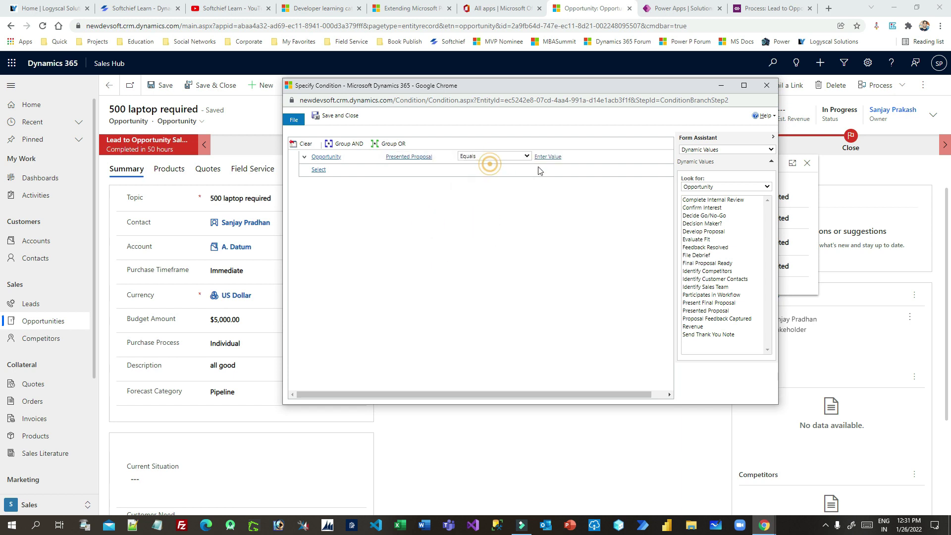
{"action": "left_click", "coordinate": [517, 159]}
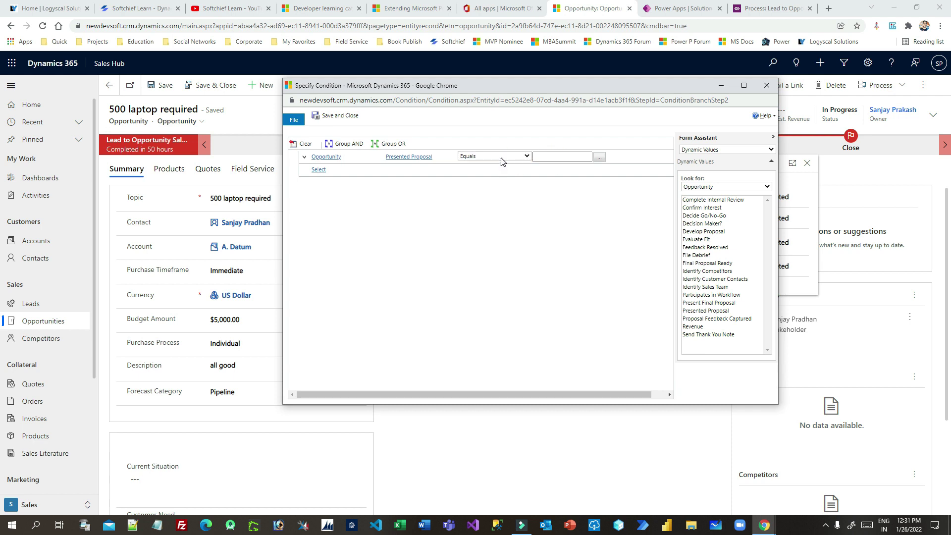
{"action": "left_click", "coordinate": [516, 157]}
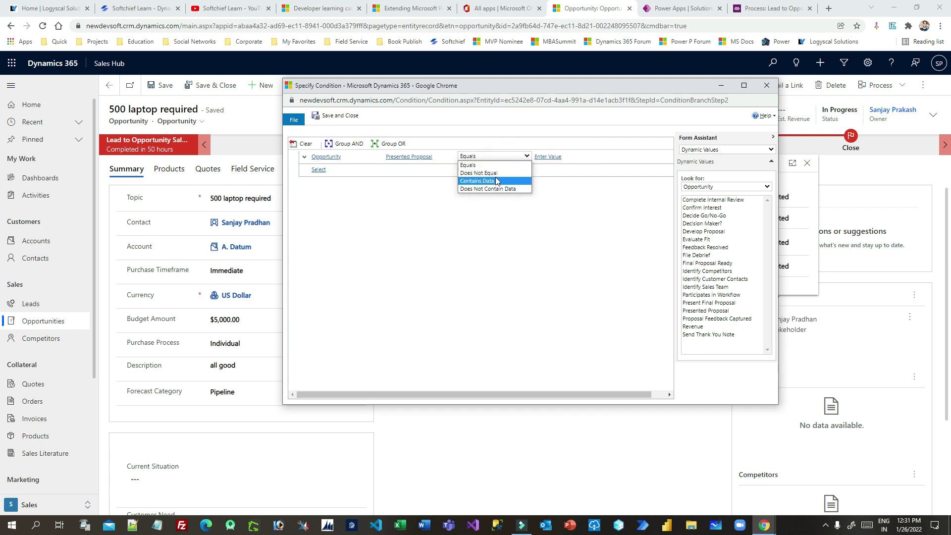
{"action": "left_click", "coordinate": [500, 173]}
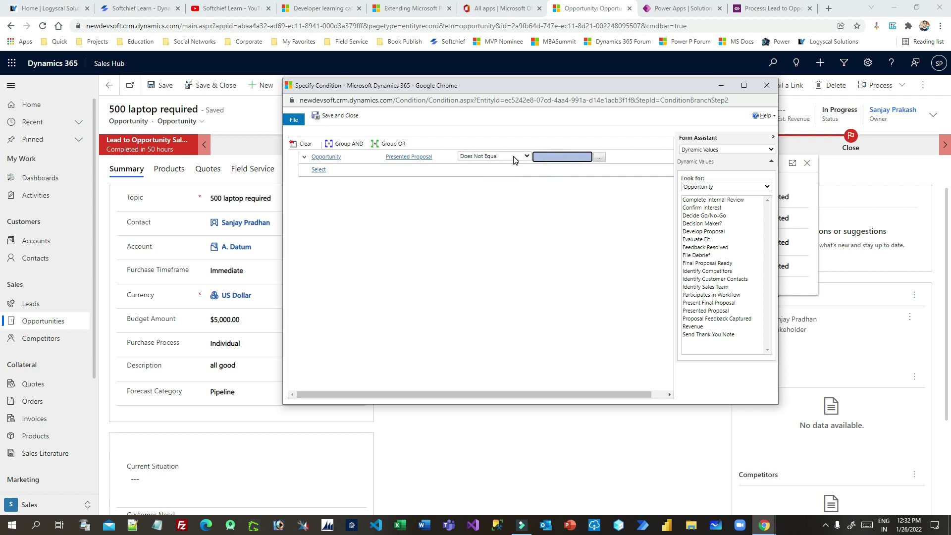
{"action": "left_click", "coordinate": [600, 158]}
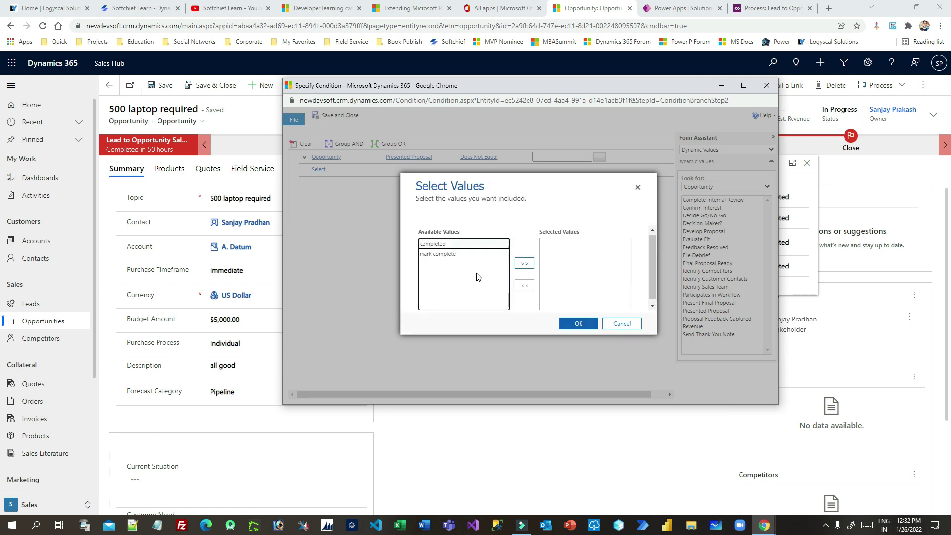
{"action": "left_click", "coordinate": [449, 248]}
{"action": "left_click", "coordinate": [524, 264]}
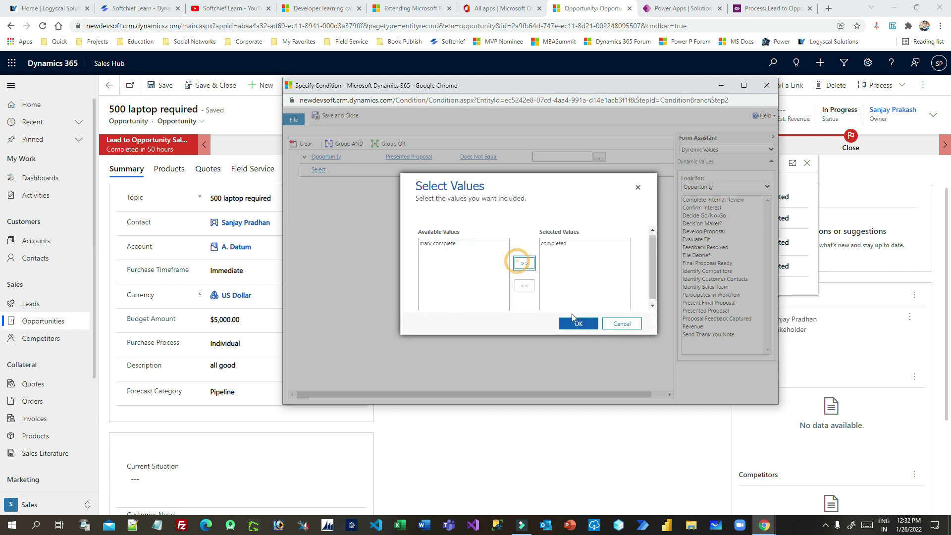
{"action": "left_click", "coordinate": [575, 323]}
{"action": "left_click", "coordinate": [337, 115]}
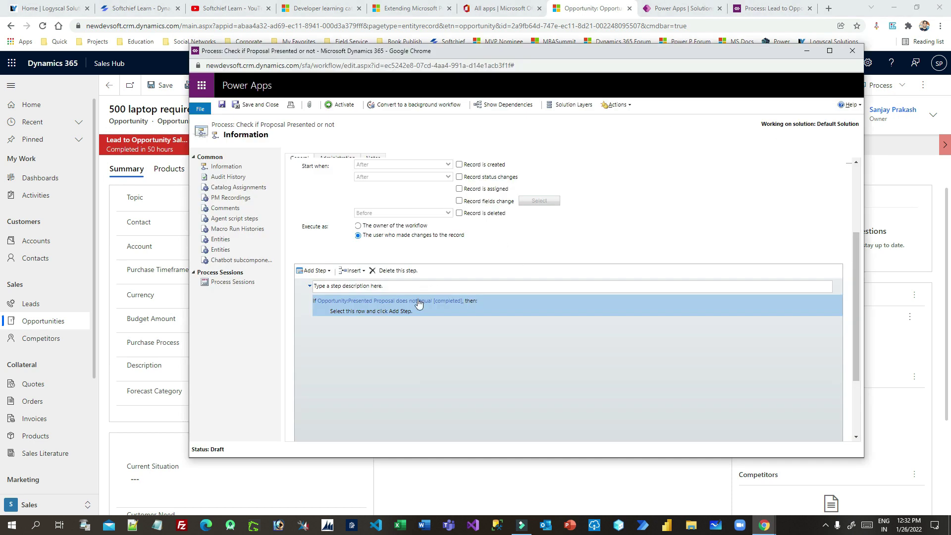
Step: Add a Stop Workflow step under the Presented Proposal condition with its status set to Canceled
{"action": "left_click", "coordinate": [361, 313]}
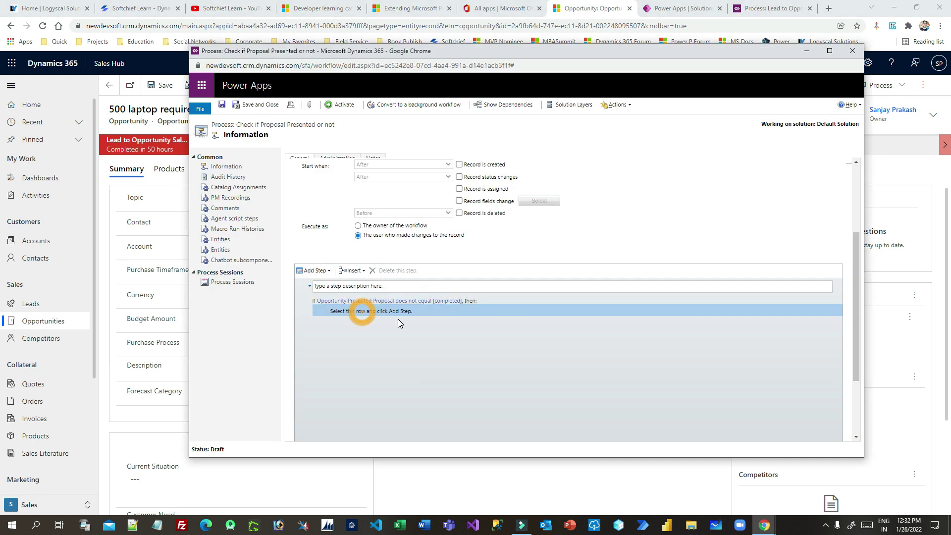
{"action": "left_click", "coordinate": [316, 270]}
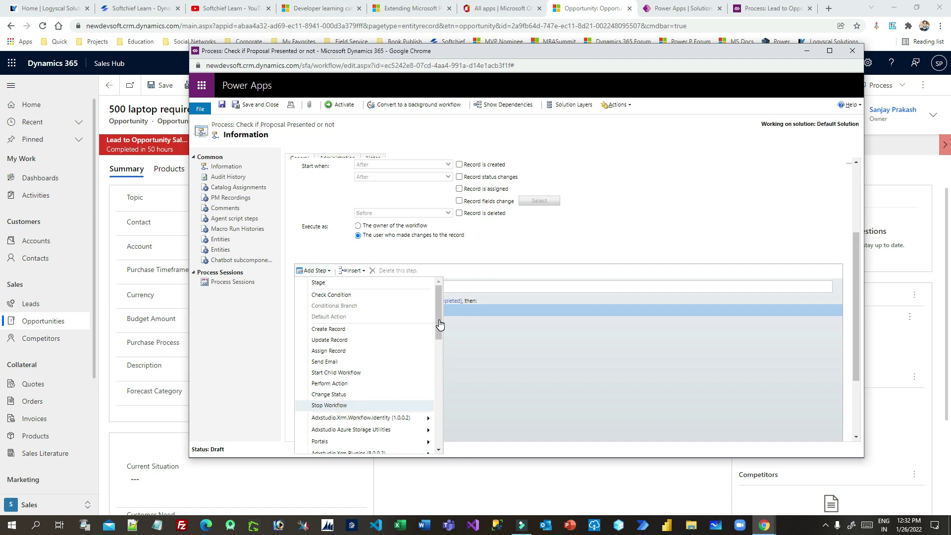
{"action": "left_click", "coordinate": [422, 405]}
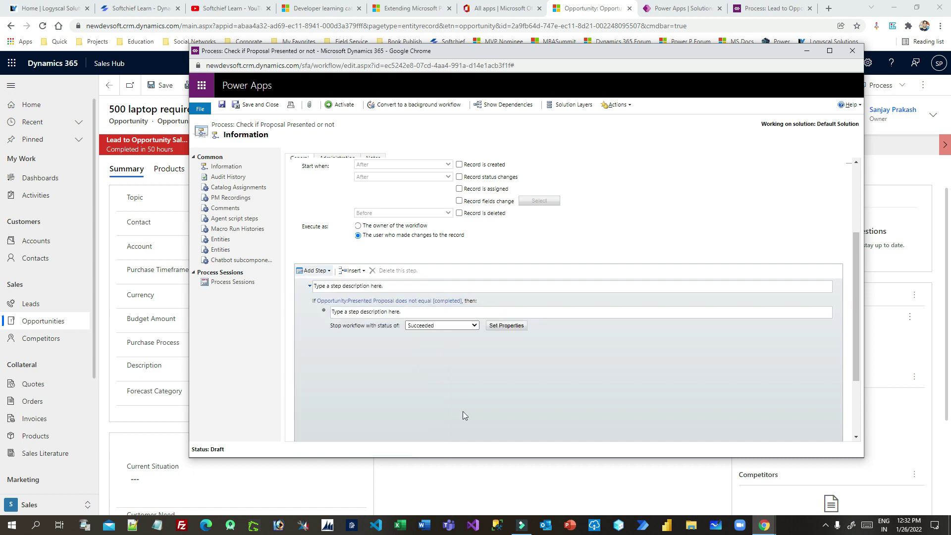
{"action": "left_click", "coordinate": [442, 325]}
{"action": "left_click", "coordinate": [438, 341]}
Step: Give the stop step the status message "You cannot close the deal without a proposal" and activate the workflow
{"action": "left_click", "coordinate": [498, 326]}
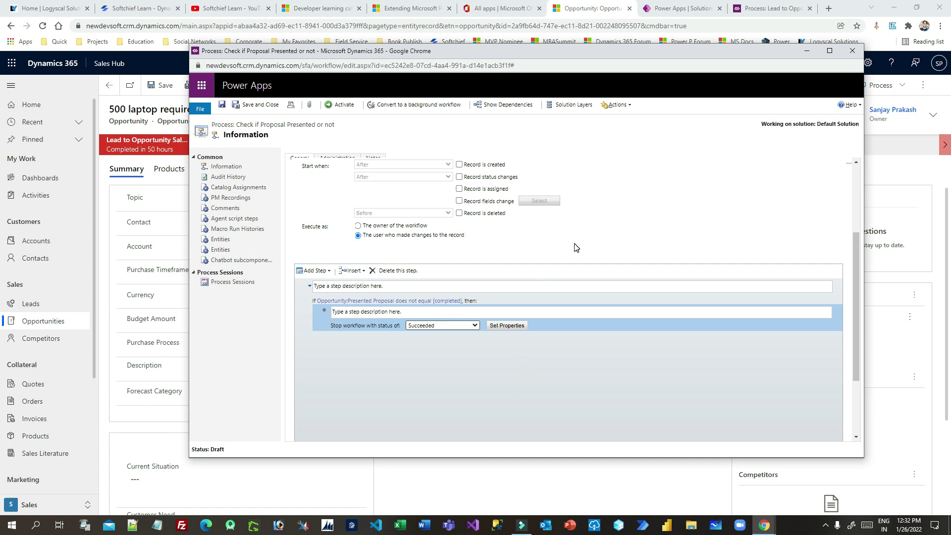
{"action": "left_click_drag", "start_coordinate": [201, 10], "coordinate": [587, 117]}
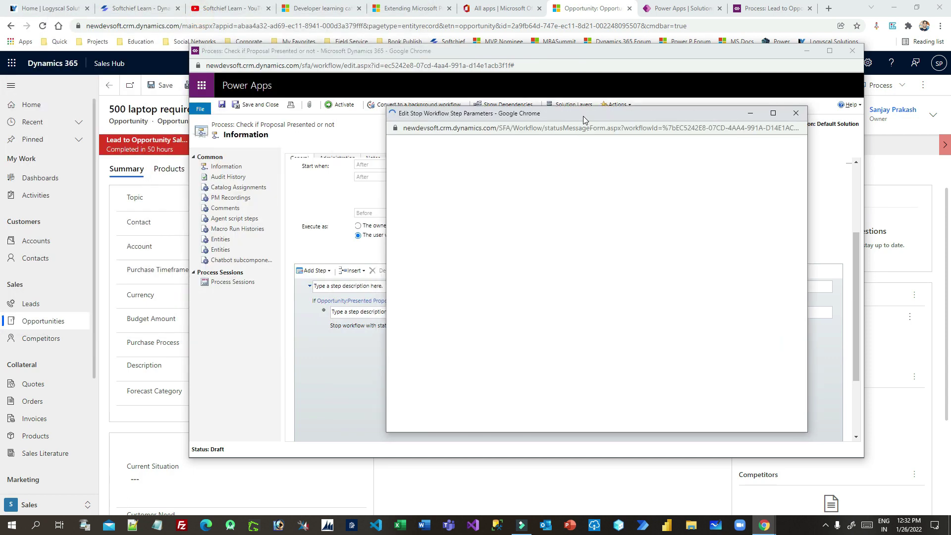
{"action": "left_click_drag", "start_coordinate": [583, 116], "coordinate": [562, 104]}
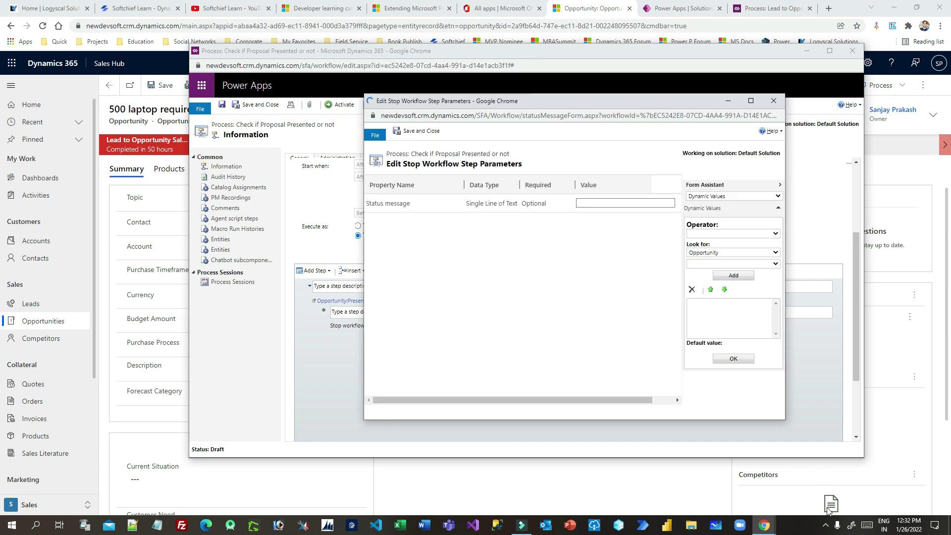
{"action": "left_click", "coordinate": [601, 202]}
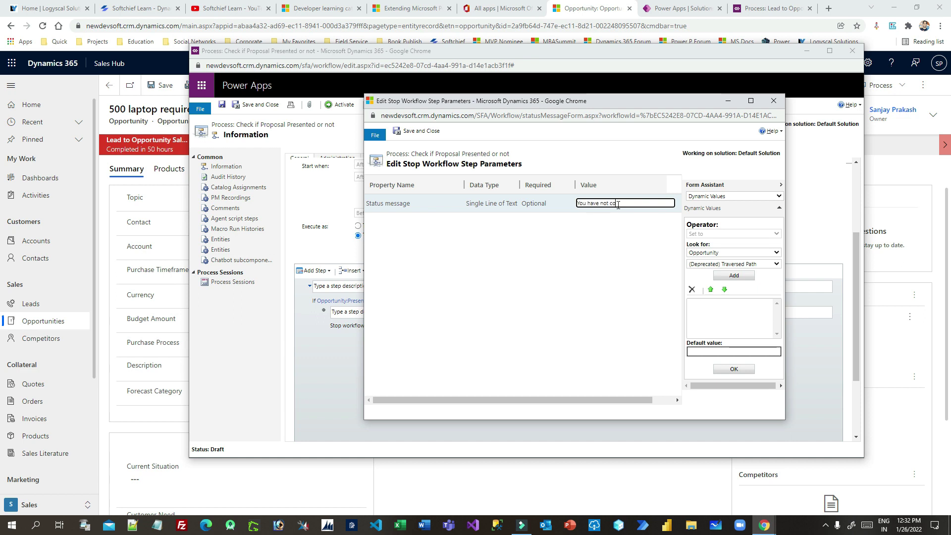
{"action": "key", "text": "BackSpace"}
{"action": "key", "text": "BackSpace"}
{"action": "key", "text": "BackSpace"}
{"action": "key", "text": "BackSpace"}
{"action": "type", "text": "withou"}
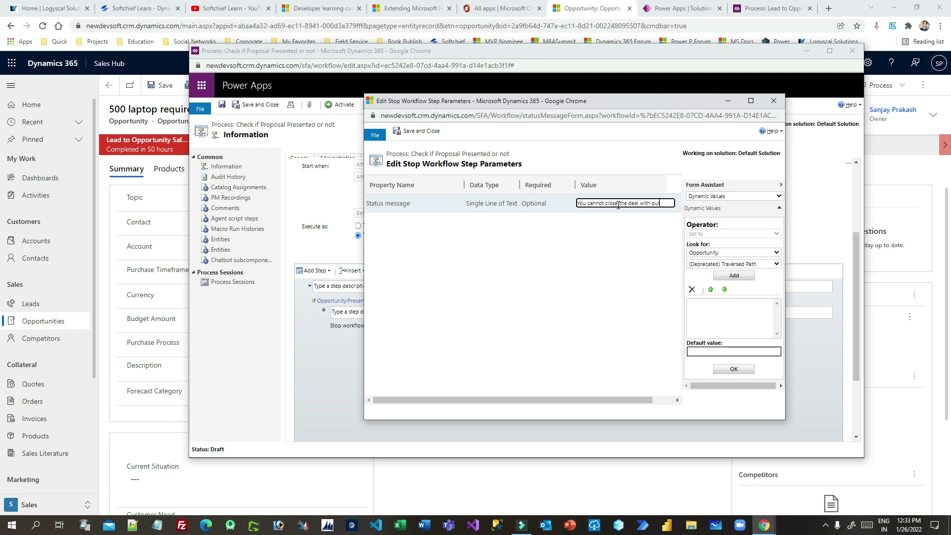
{"action": "type", "text": "t a proposal"}
{"action": "left_click", "coordinate": [417, 131]}
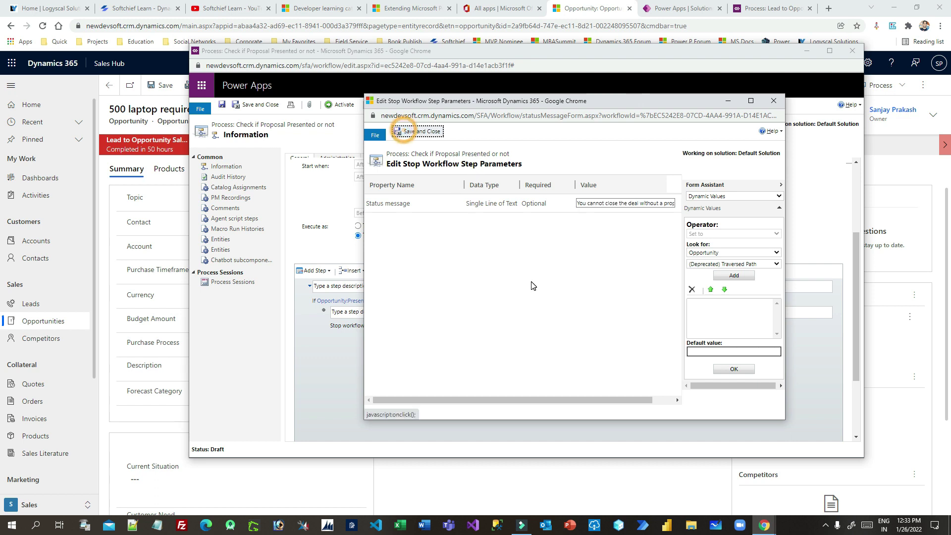
{"action": "left_click", "coordinate": [429, 136]}
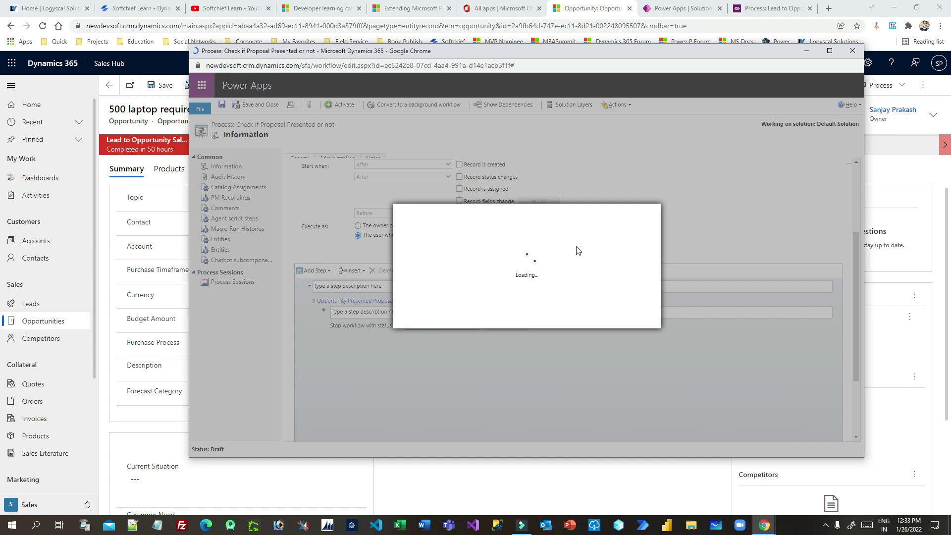
{"action": "left_click", "coordinate": [580, 317]}
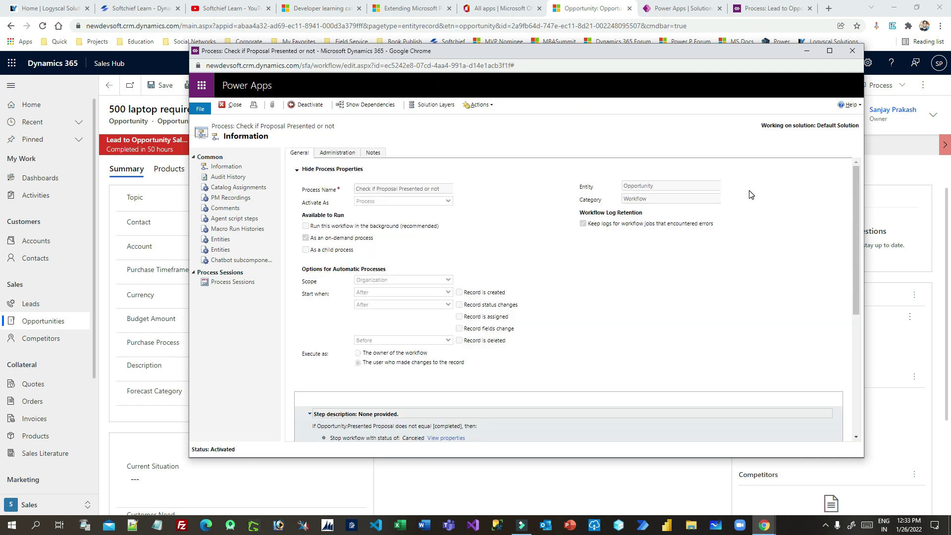
Step: Switch to Dynamics 365, start a new opportunity, and check which business process and Qualify fields it uses
{"action": "left_click", "coordinate": [616, 9]}
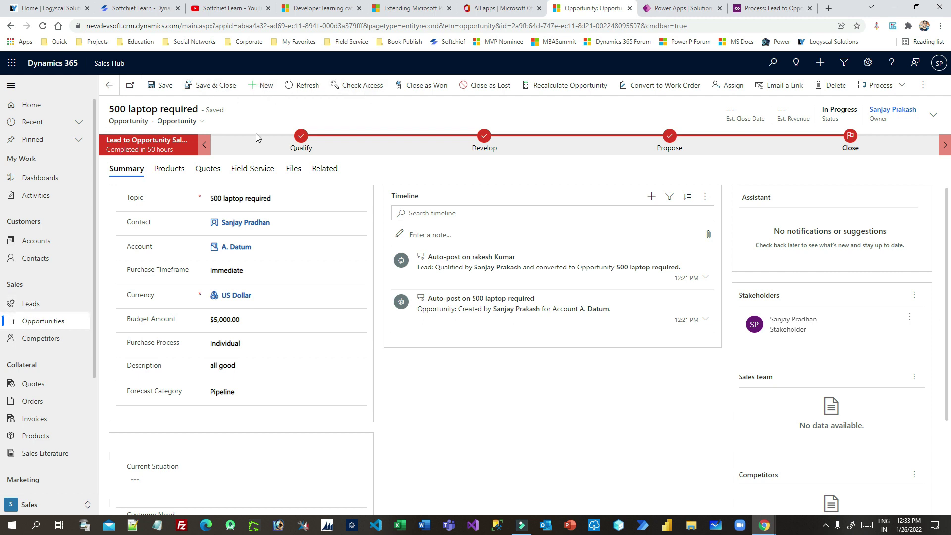
{"action": "left_click", "coordinate": [260, 85]}
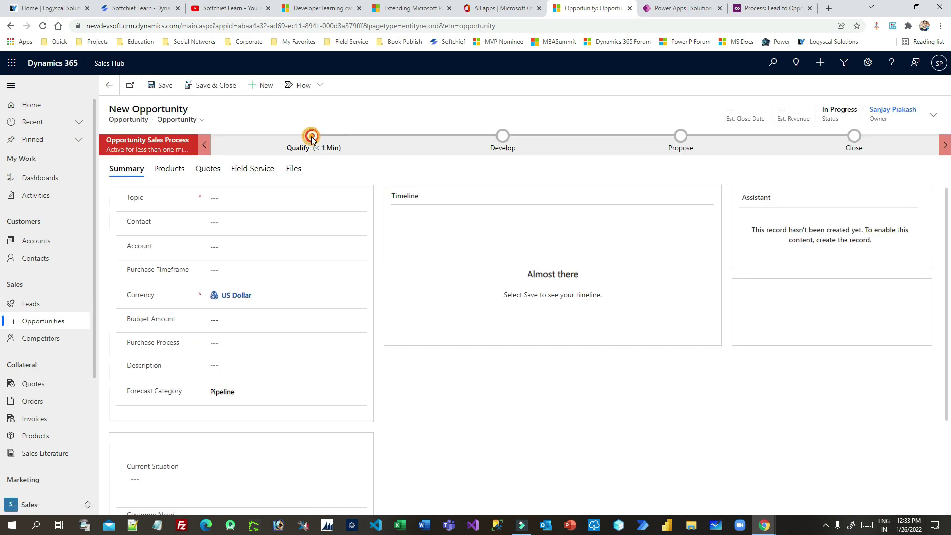
{"action": "left_click", "coordinate": [311, 137]}
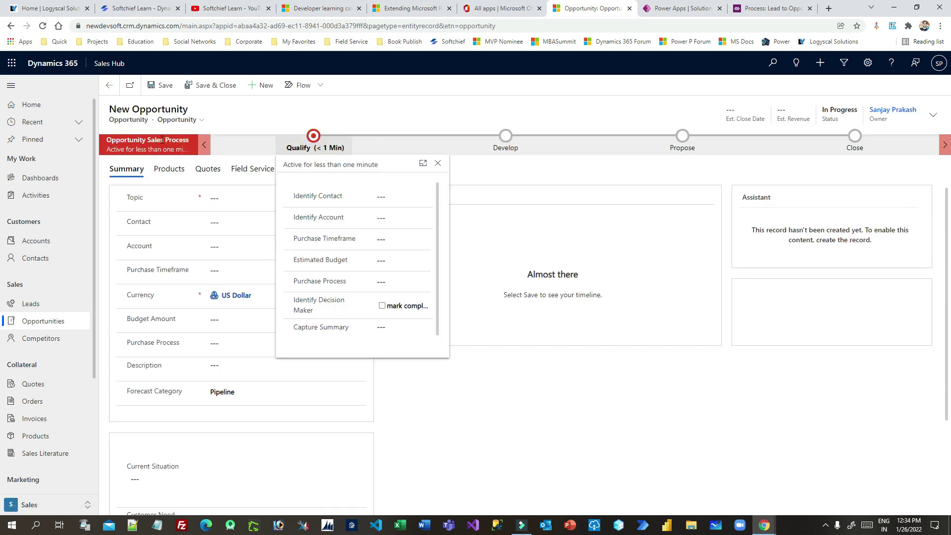
{"action": "left_click_drag", "start_coordinate": [113, 140], "coordinate": [182, 154]}
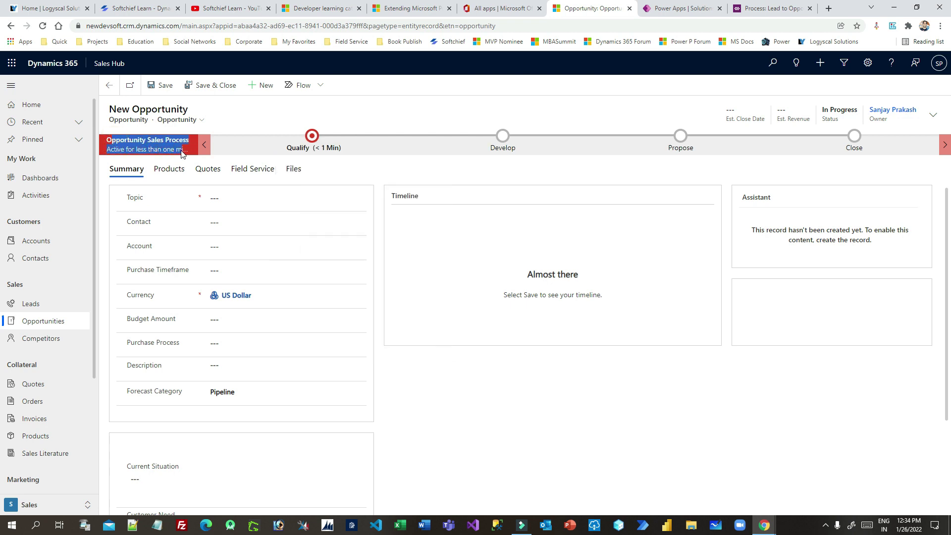
Step: Open the "Interested in some new cell phones" lead from My Open Leads and show its Qualify stage
{"action": "left_click", "coordinate": [28, 304]}
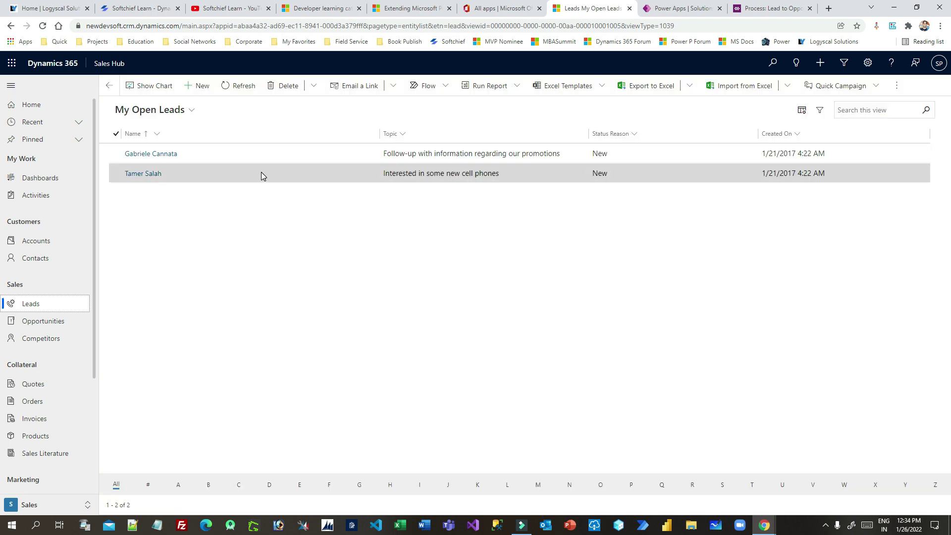
{"action": "double_click", "coordinate": [261, 171]}
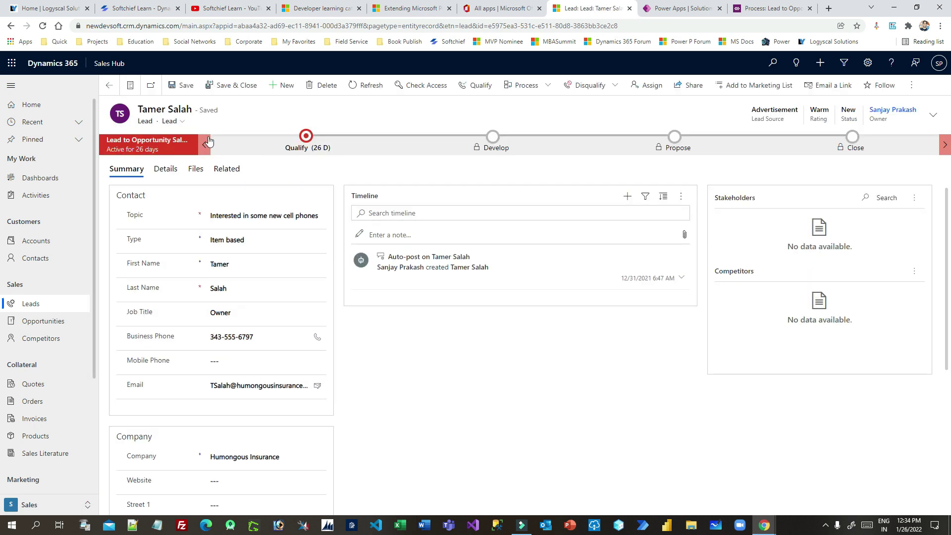
{"action": "left_click", "coordinate": [305, 140]}
Step: Fill in the lead's Qualify stage with an existing contact, account A. Datum, purchase timeframe Immediate and purchase process Individual
{"action": "left_click", "coordinate": [395, 194]}
{"action": "left_click", "coordinate": [414, 227]}
{"action": "left_click", "coordinate": [413, 220]}
{"action": "left_click", "coordinate": [396, 244]}
{"action": "left_click", "coordinate": [397, 242]}
{"action": "left_click", "coordinate": [403, 268]}
{"action": "left_click", "coordinate": [404, 264]}
{"action": "left_click", "coordinate": [394, 285]}
{"action": "left_click", "coordinate": [390, 308]}
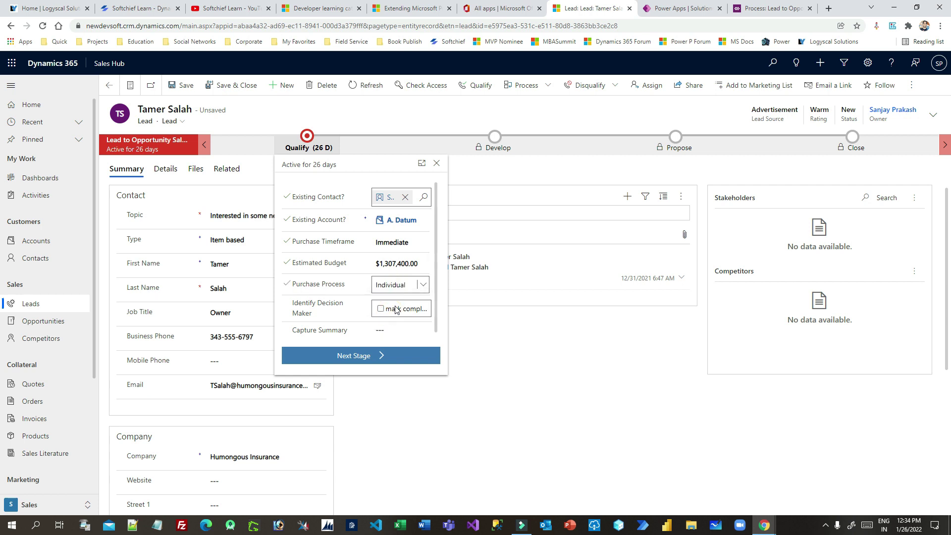
Step: Enter "tst" as the Capture Summary in the Qualify stage and save the lead
{"action": "left_click", "coordinate": [386, 329]}
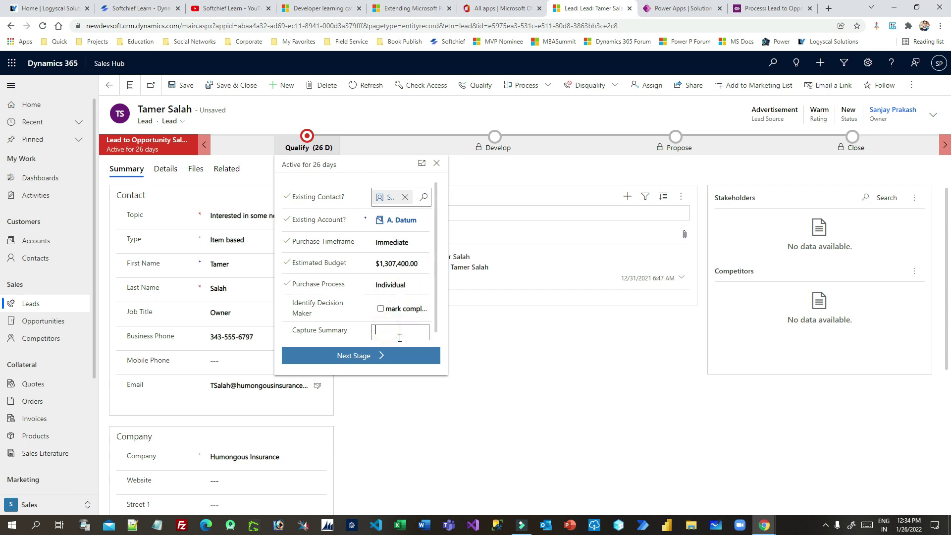
{"action": "type", "text": "tst"}
{"action": "key", "text": "ctrl+s"}
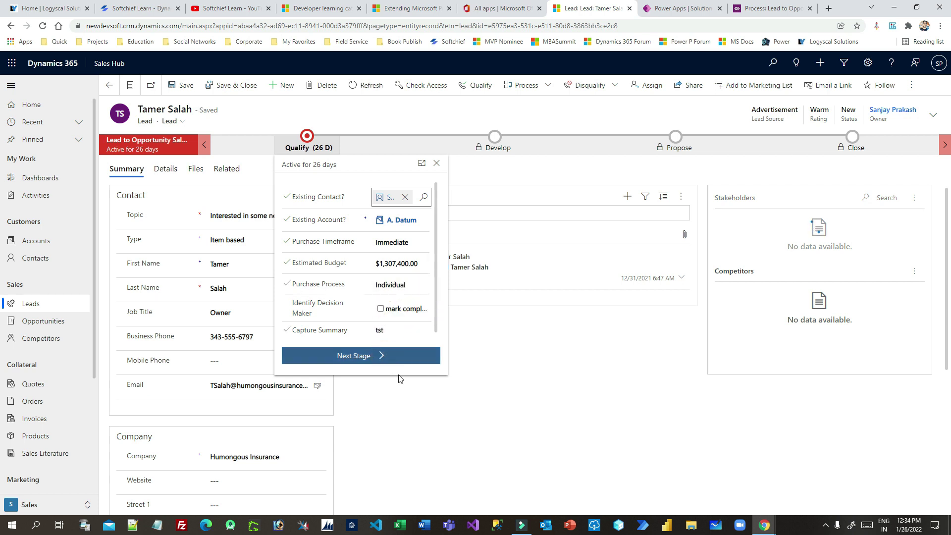
Step: Qualify the "Interested in some new cell phones" lead into an opportunity
{"action": "left_click", "coordinate": [347, 360]}
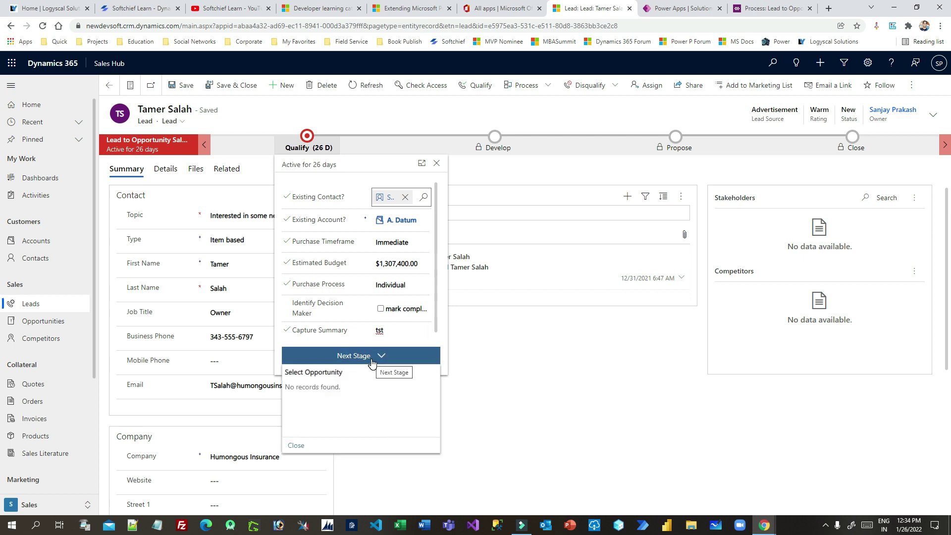
{"action": "left_click", "coordinate": [513, 353]}
{"action": "left_click", "coordinate": [486, 83]}
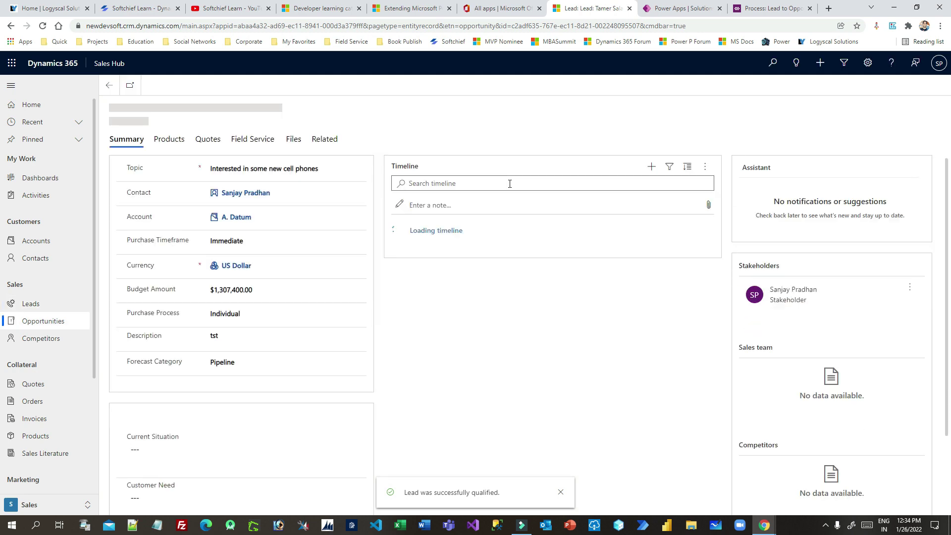
Step: Fill the Develop stage with Customer Need and Proposed Solution "ok", mark stakeholders and competitors identified, and advance to Propose
{"action": "left_click", "coordinate": [488, 142]}
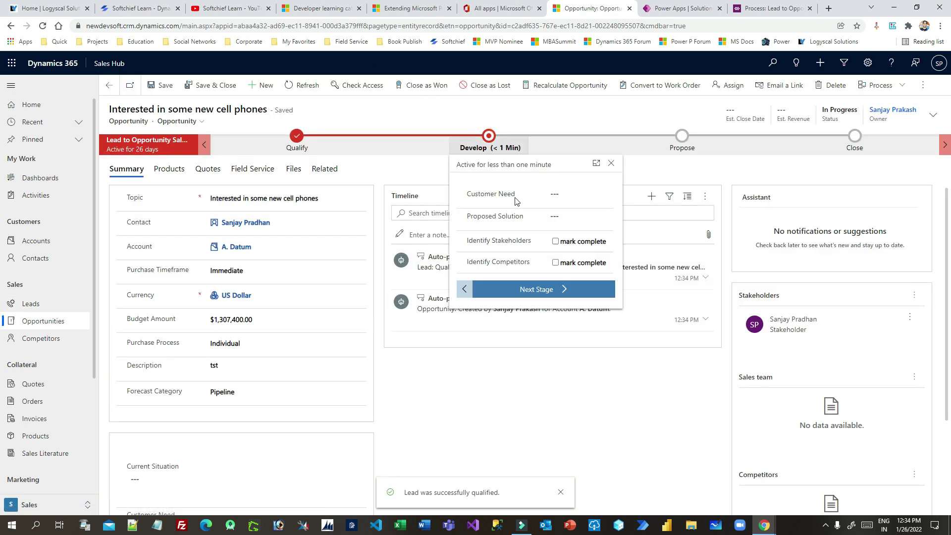
{"action": "left_click", "coordinate": [556, 196]}
{"action": "type", "text": "ok"}
{"action": "left_click", "coordinate": [570, 220]}
{"action": "type", "text": "ok"}
{"action": "left_click", "coordinate": [565, 241]}
{"action": "left_click", "coordinate": [565, 262]}
{"action": "left_click", "coordinate": [556, 288]}
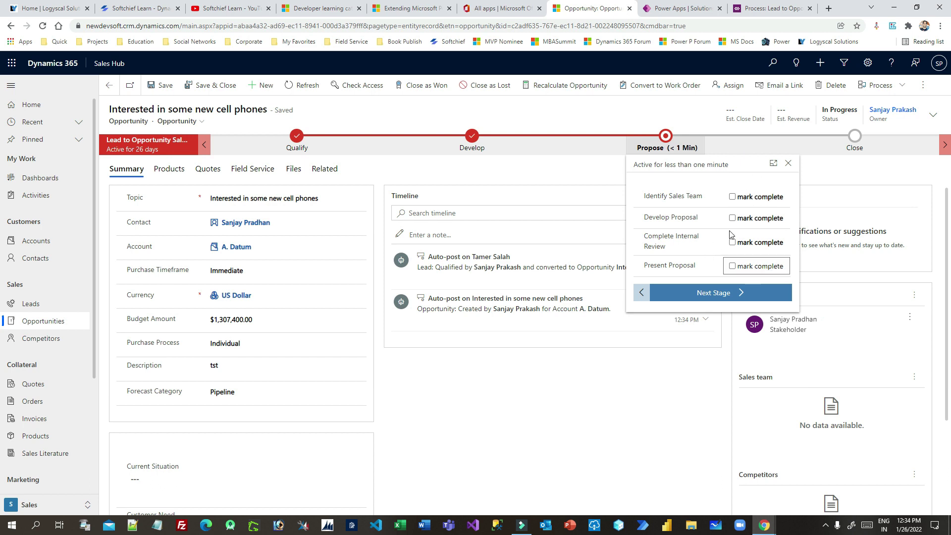
Step: In the Lead to Opportunity Sales Process designer, assign "Check if Proposal Presented or not" to the Propose stage's workflow and update the process
{"action": "left_click", "coordinate": [771, 9]}
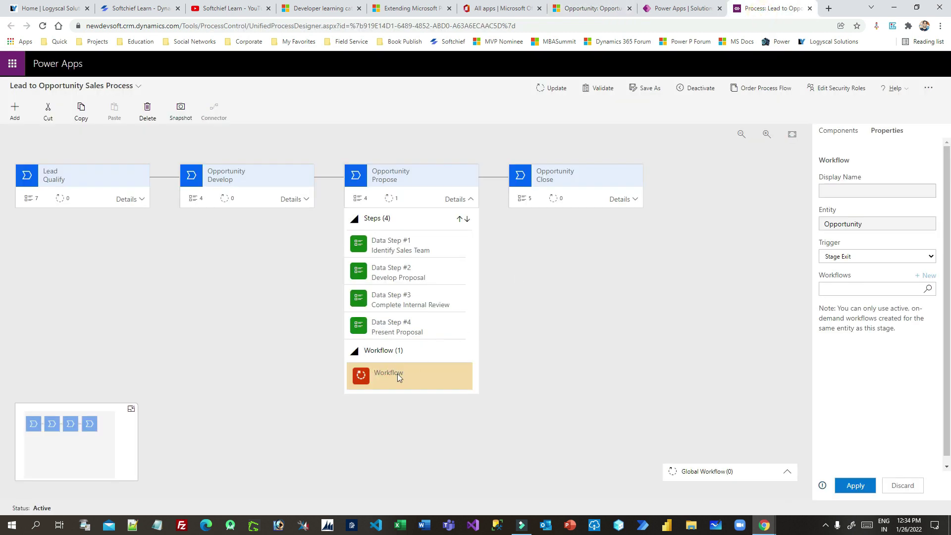
{"action": "left_click", "coordinate": [928, 290]}
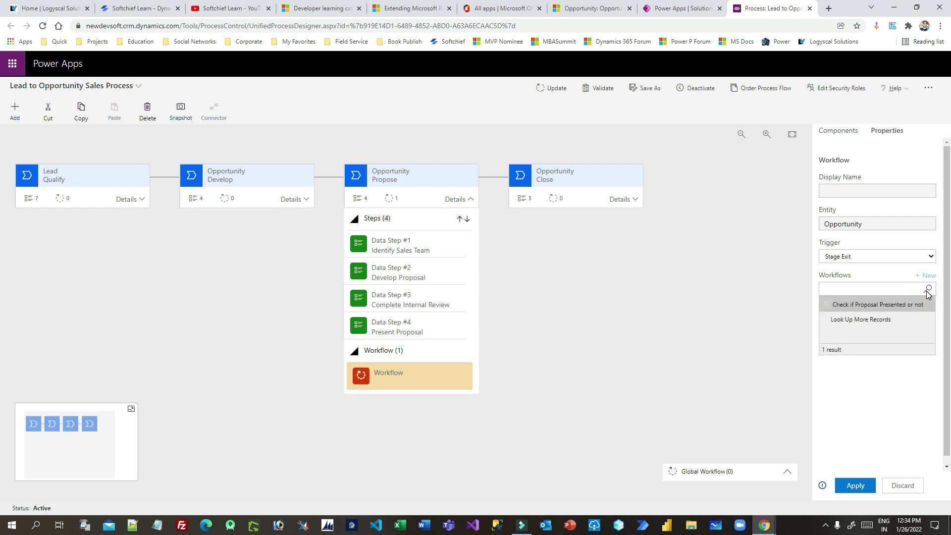
{"action": "left_click", "coordinate": [867, 306]}
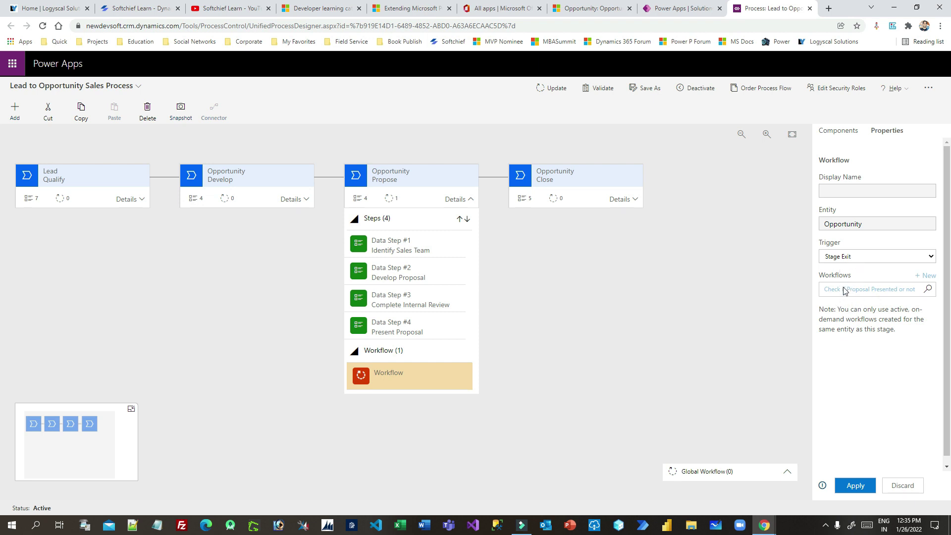
{"action": "left_click", "coordinate": [861, 485]}
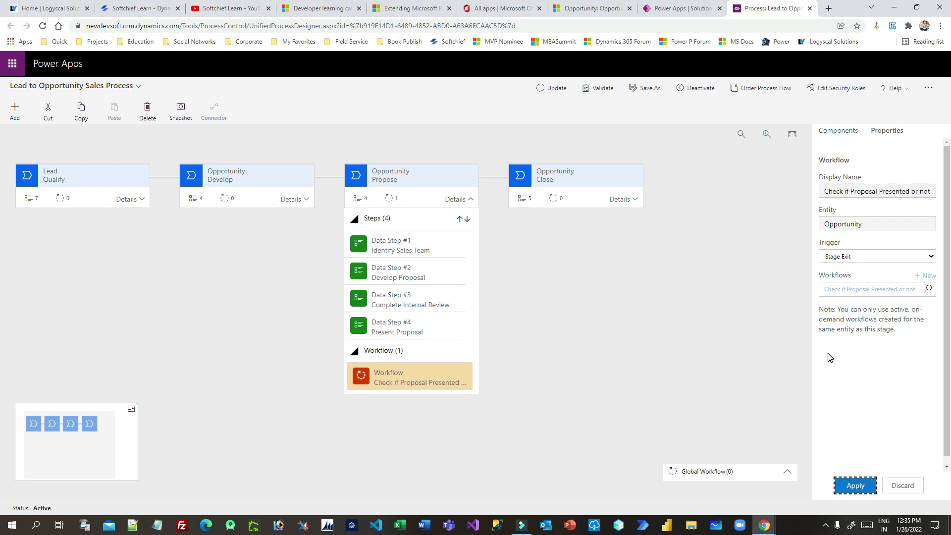
{"action": "left_click", "coordinate": [555, 88]}
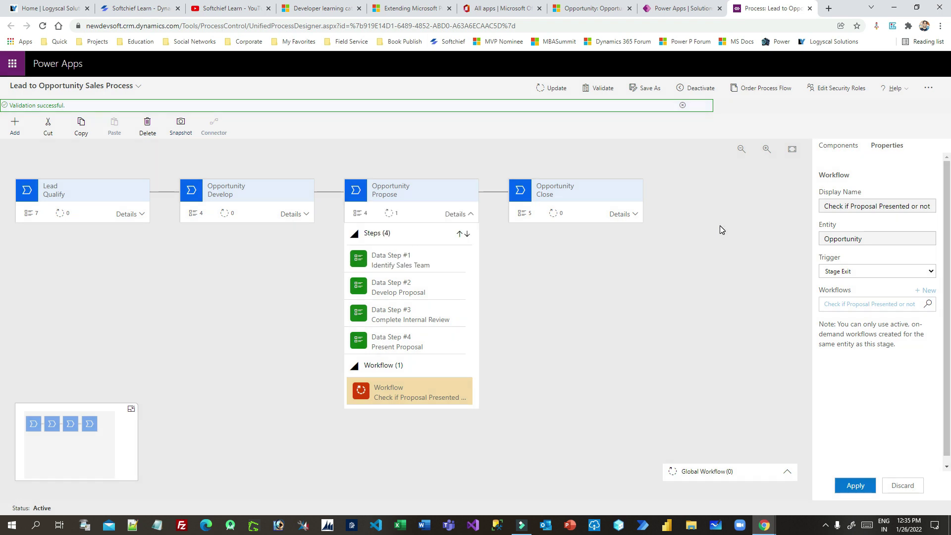
Step: Back in the opportunity, mark Identify Sales Team, Develop Proposal and Complete Internal Review complete, and try to advance from Propose
{"action": "left_click", "coordinate": [664, 8]}
{"action": "left_click", "coordinate": [593, 9]}
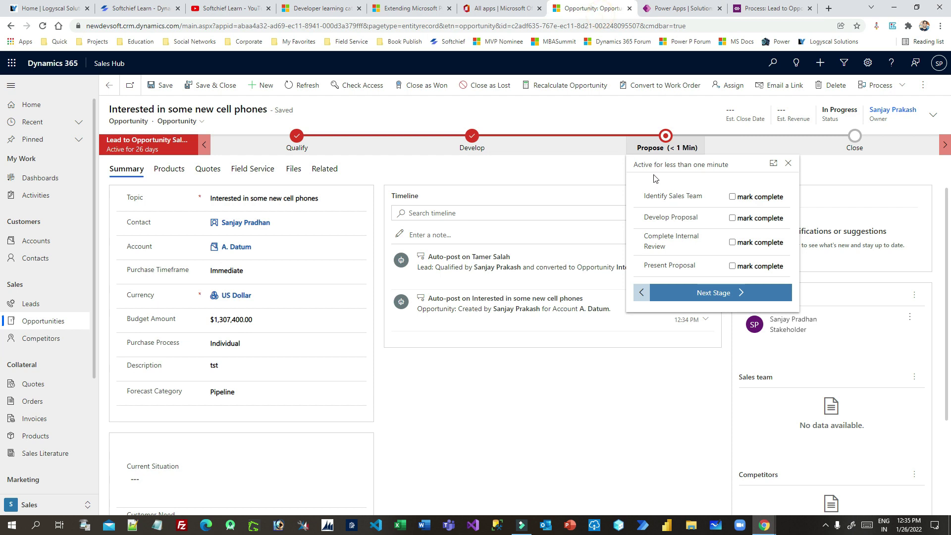
{"action": "left_click", "coordinate": [733, 197]}
{"action": "left_click", "coordinate": [733, 218]}
{"action": "left_click", "coordinate": [732, 243]}
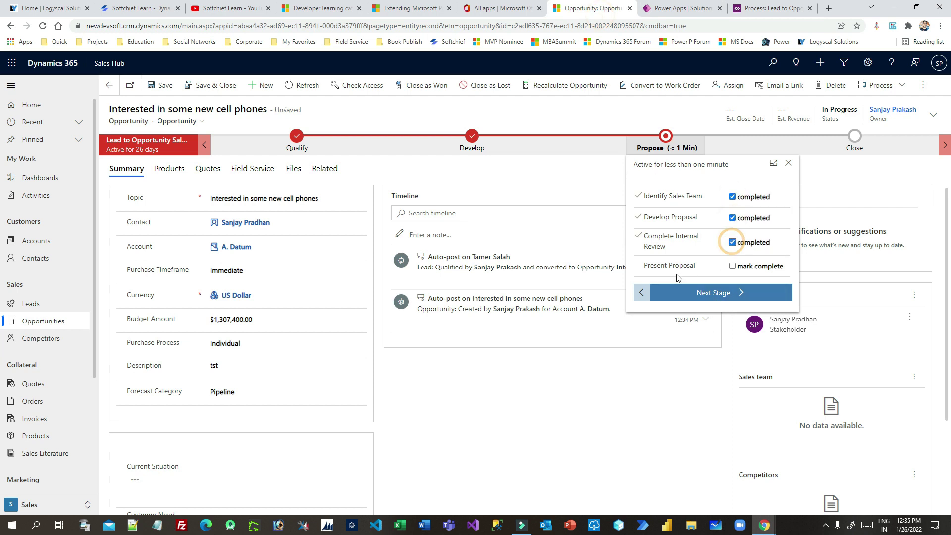
{"action": "left_click", "coordinate": [698, 294]}
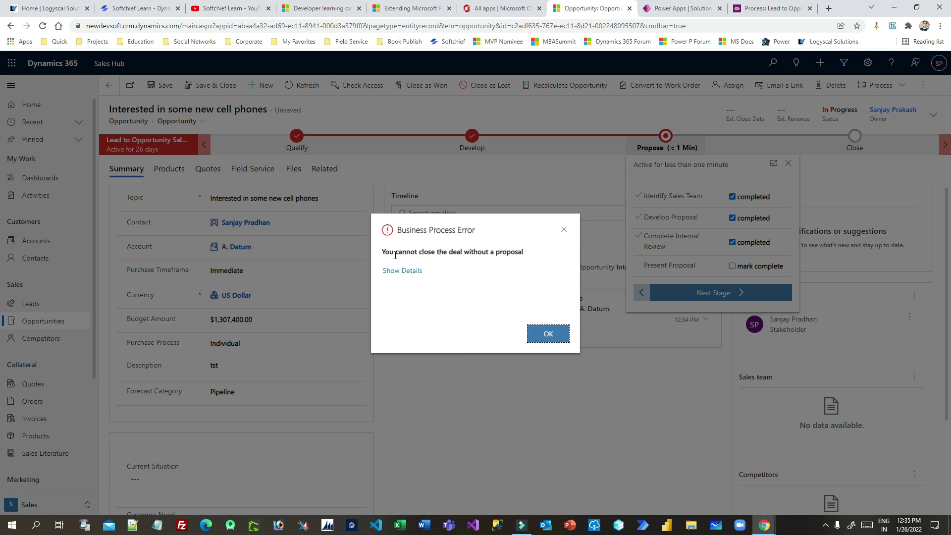
Step: Read the business process error and its details, and dismiss it
{"action": "left_click_drag", "start_coordinate": [391, 252], "coordinate": [501, 252]}
{"action": "left_click", "coordinate": [507, 252]}
{"action": "left_click", "coordinate": [393, 251]}
{"action": "left_click_drag", "start_coordinate": [401, 252], "coordinate": [520, 251]}
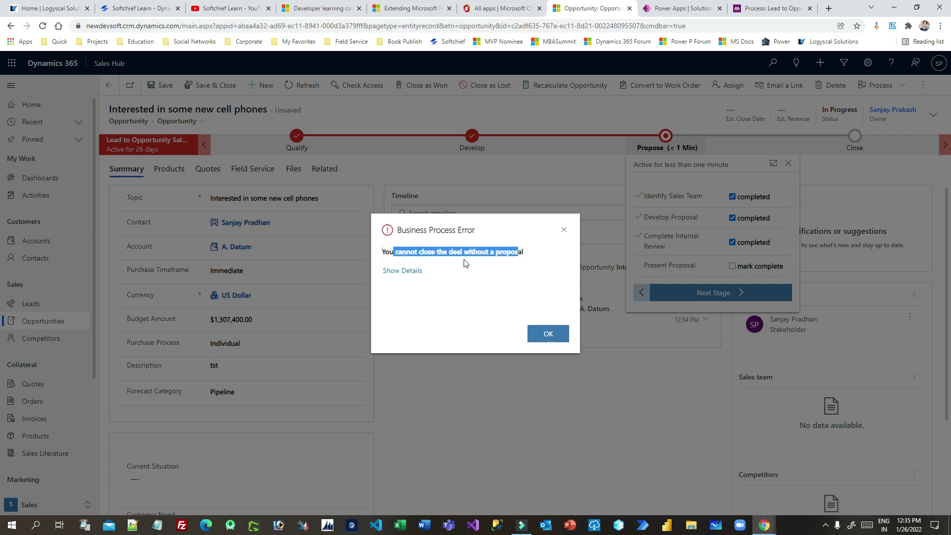
{"action": "left_click", "coordinate": [409, 271]}
{"action": "left_click", "coordinate": [519, 249]}
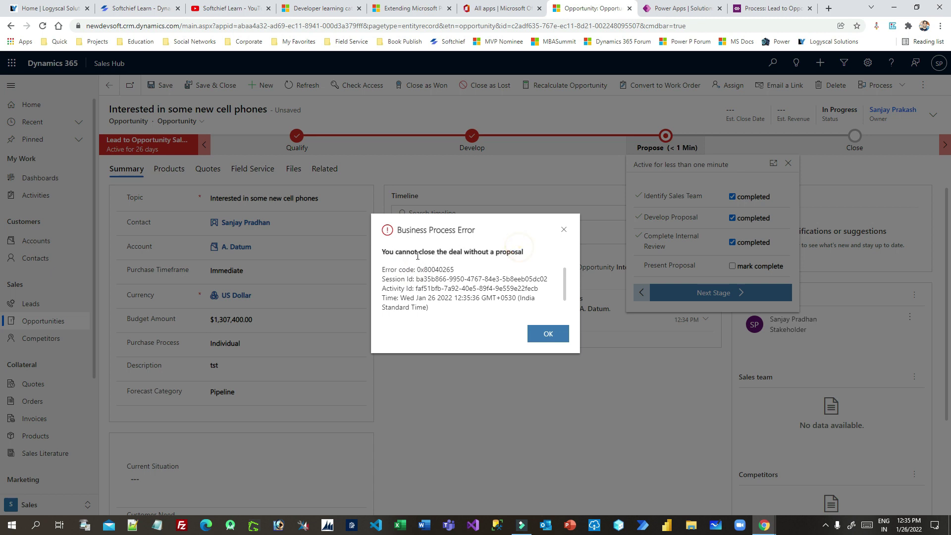
{"action": "left_click_drag", "start_coordinate": [391, 251], "coordinate": [522, 252]}
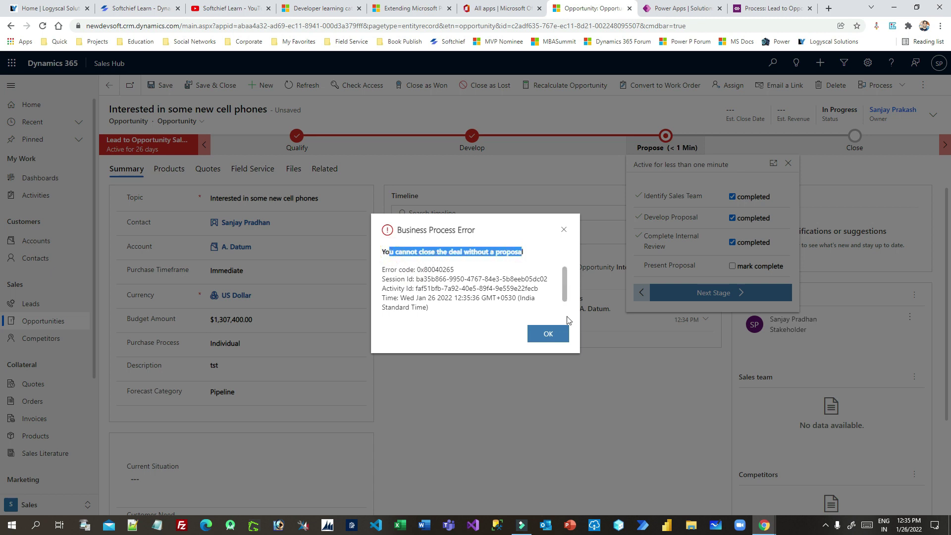
{"action": "left_click", "coordinate": [550, 334]}
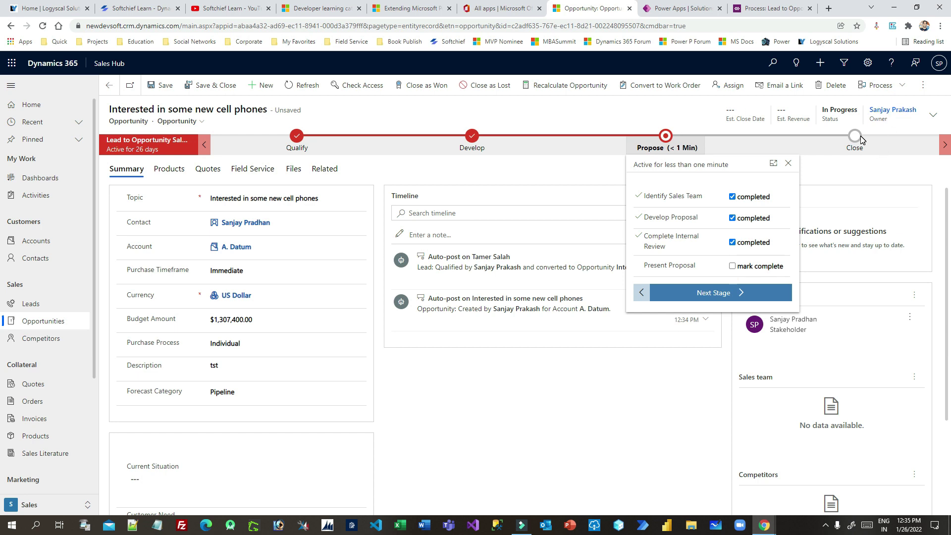
Step: Retry leaving the Propose stage without a presented proposal, and mark Present Proposal complete to advance to Close
{"action": "left_click", "coordinate": [712, 293]}
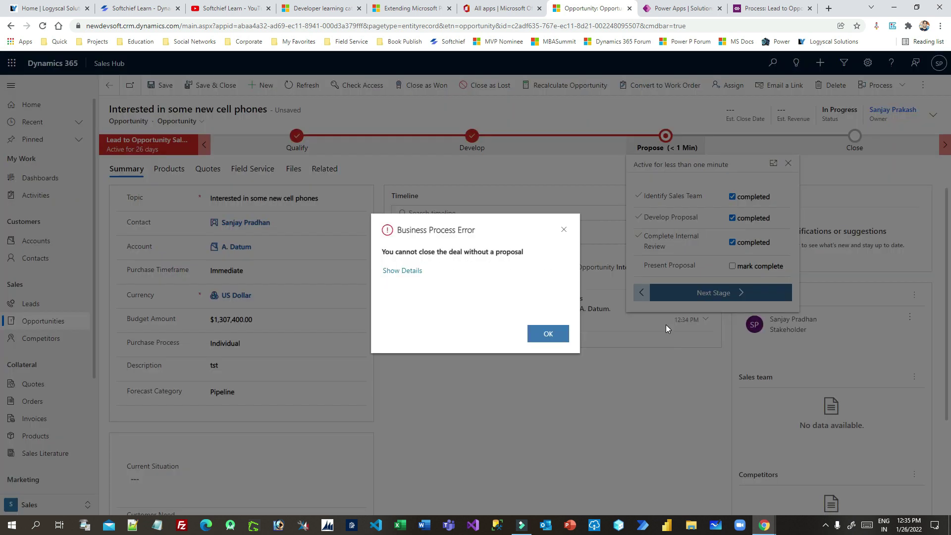
{"action": "left_click", "coordinate": [549, 334]}
{"action": "left_click", "coordinate": [733, 267]}
{"action": "left_click", "coordinate": [714, 293]}
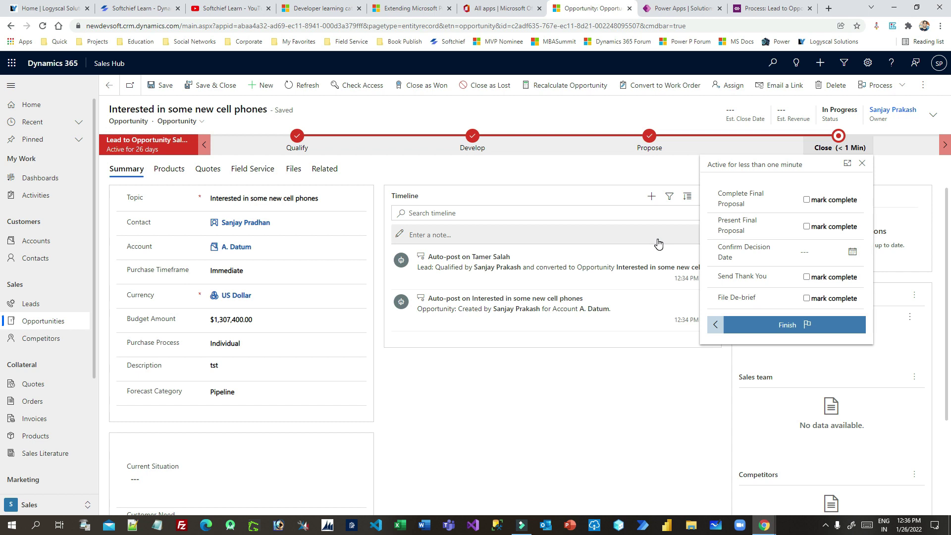
Step: Switch to the "Check if Proposal Presented or not" process window and examine its Presented Proposal condition
{"action": "mouse_move", "coordinate": [764, 524]}
{"action": "left_click", "coordinate": [808, 490]}
{"action": "scroll", "coordinate": [437, 390], "scroll_direction": "down", "scroll_amount": 2}
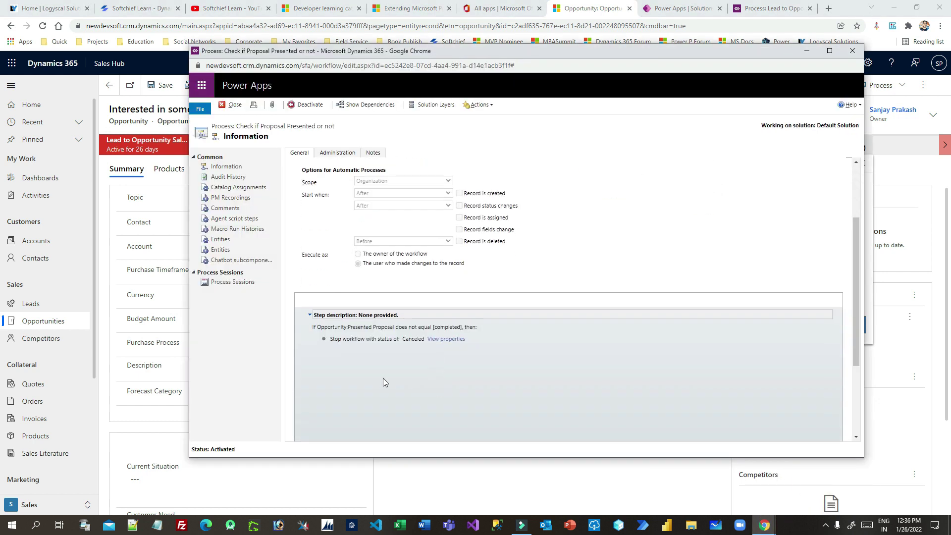
{"action": "left_click_drag", "start_coordinate": [351, 327], "coordinate": [424, 327]}
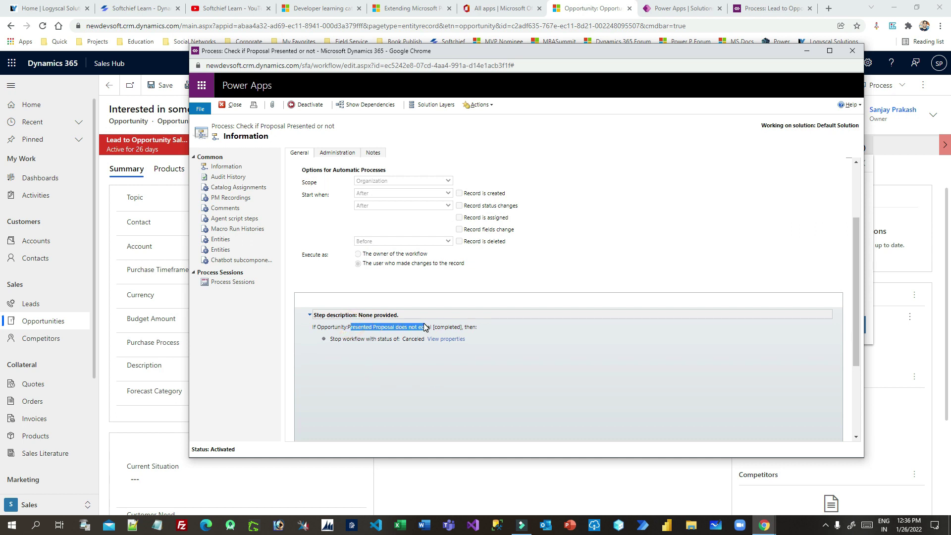
{"action": "left_click", "coordinate": [461, 326]}
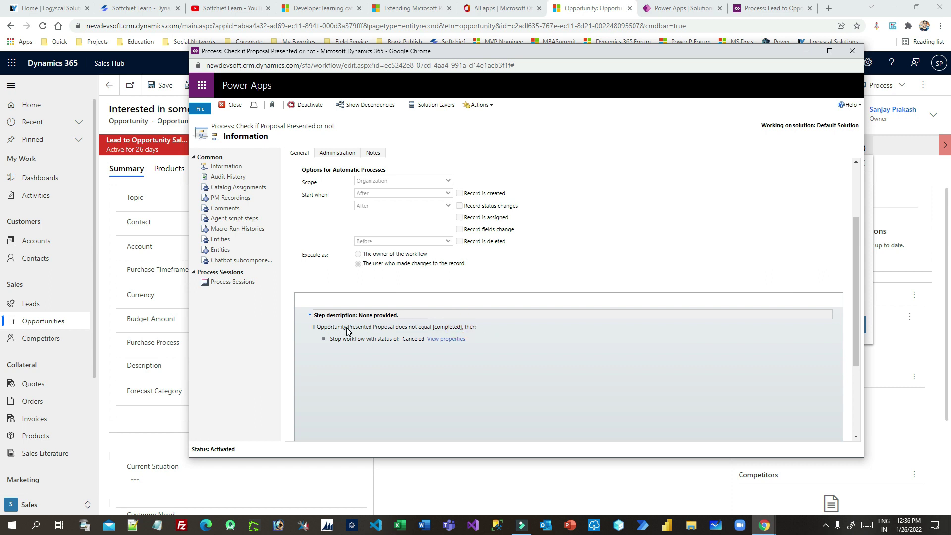
{"action": "left_click_drag", "start_coordinate": [348, 328], "coordinate": [474, 329]}
Step: Move the workflow window aside and check the opportunity's expanded header fields, including Est. Revenue
{"action": "left_click_drag", "start_coordinate": [666, 52], "coordinate": [675, 322]}
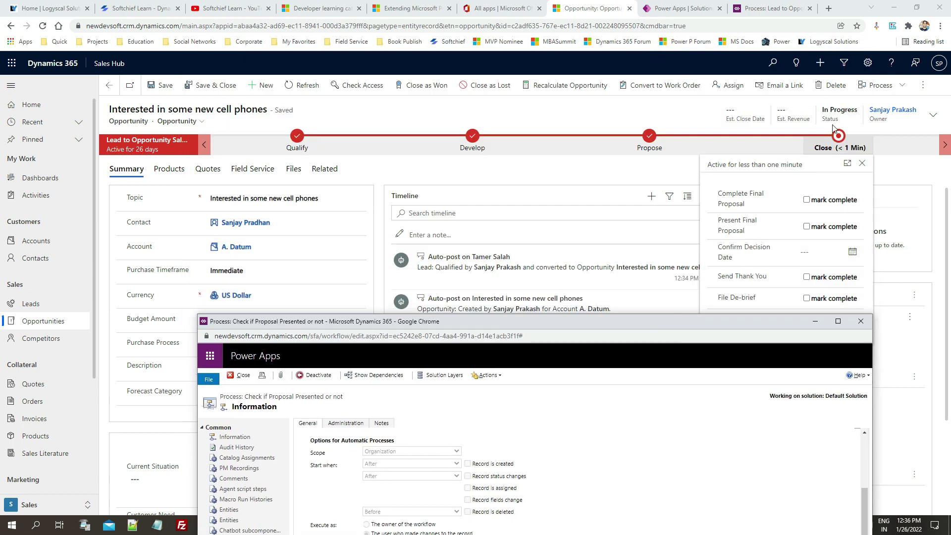
{"action": "left_click", "coordinate": [933, 117]}
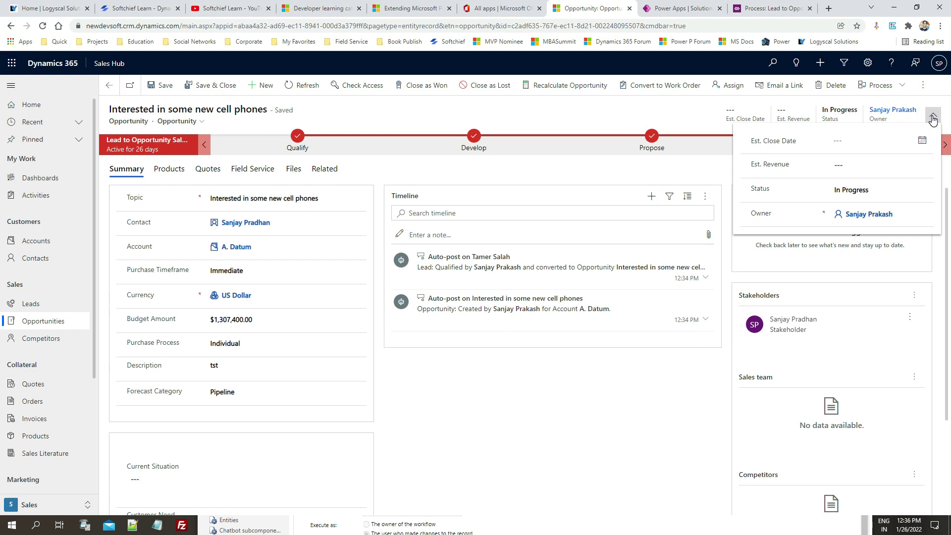
{"action": "left_click", "coordinate": [900, 162]}
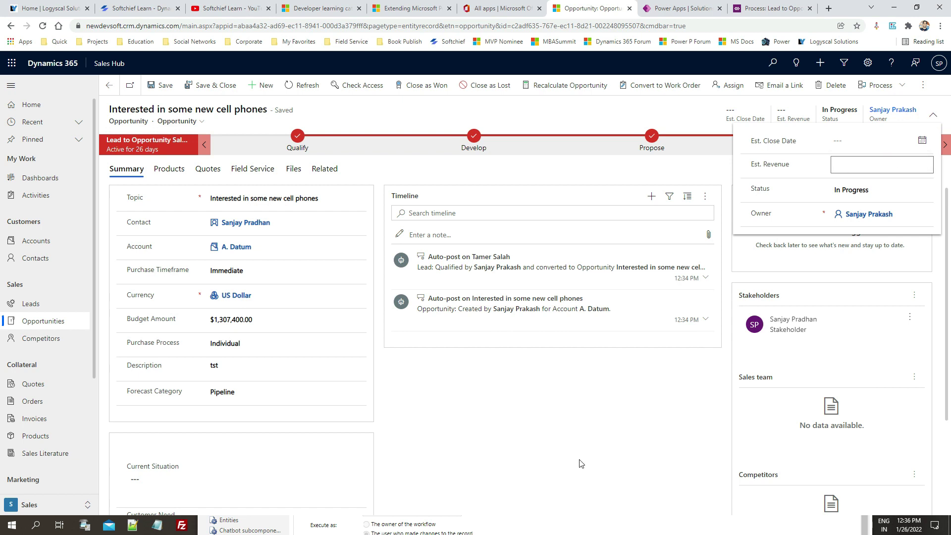
Step: Return to the workflow window to review its Presented Proposal condition, and switch to the Lead to Opportunity Sales Process designer
{"action": "key", "text": "alt+Tab"}
{"action": "left_click_drag", "start_coordinate": [596, 338], "coordinate": [610, 82]}
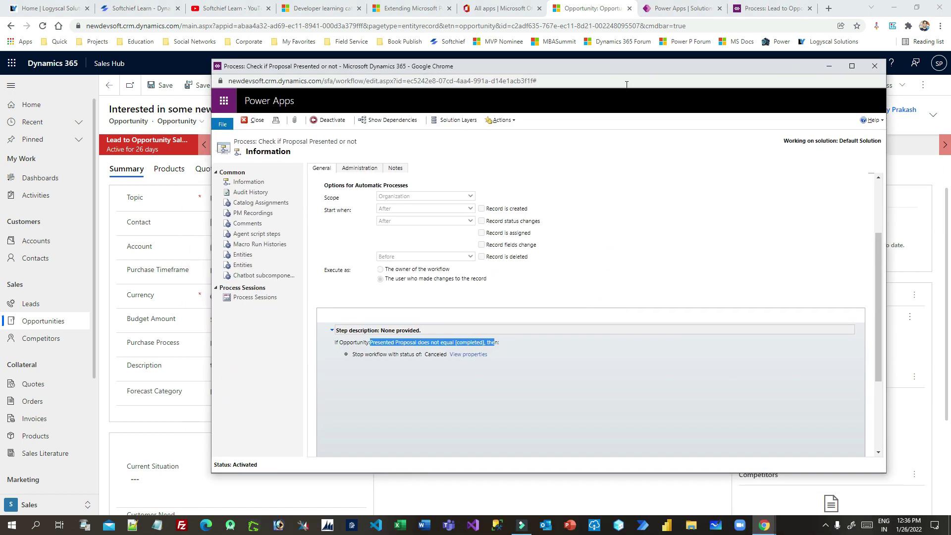
{"action": "left_click", "coordinate": [366, 343]}
{"action": "left_click_drag", "start_coordinate": [501, 342], "coordinate": [383, 342]}
{"action": "left_click", "coordinate": [757, 10]}
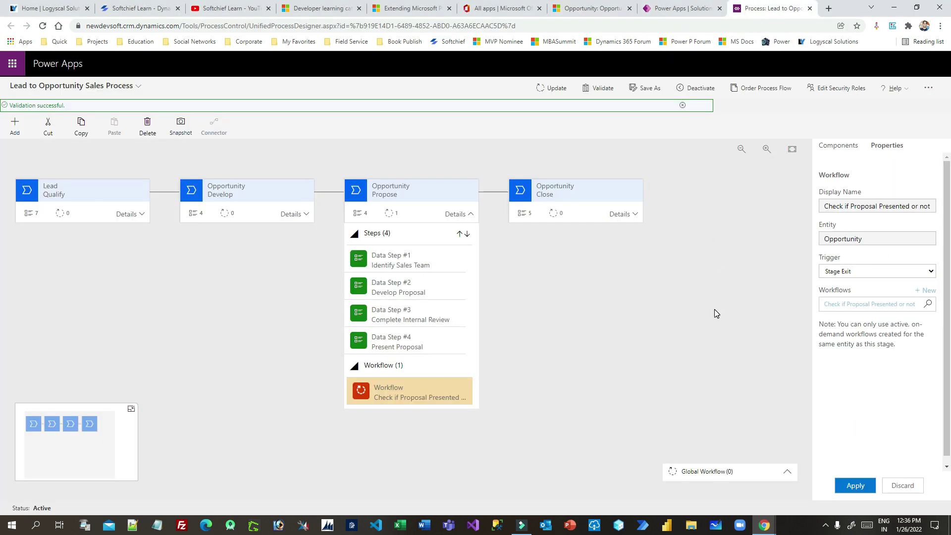